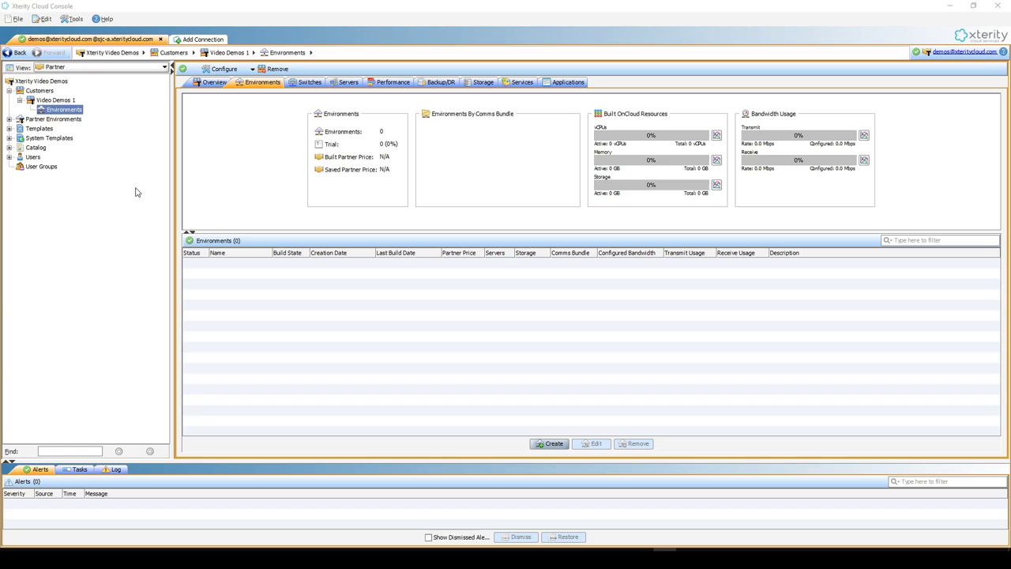
Create a new designer environment named EBaaS for Video Demos 1
right_click(57, 114)
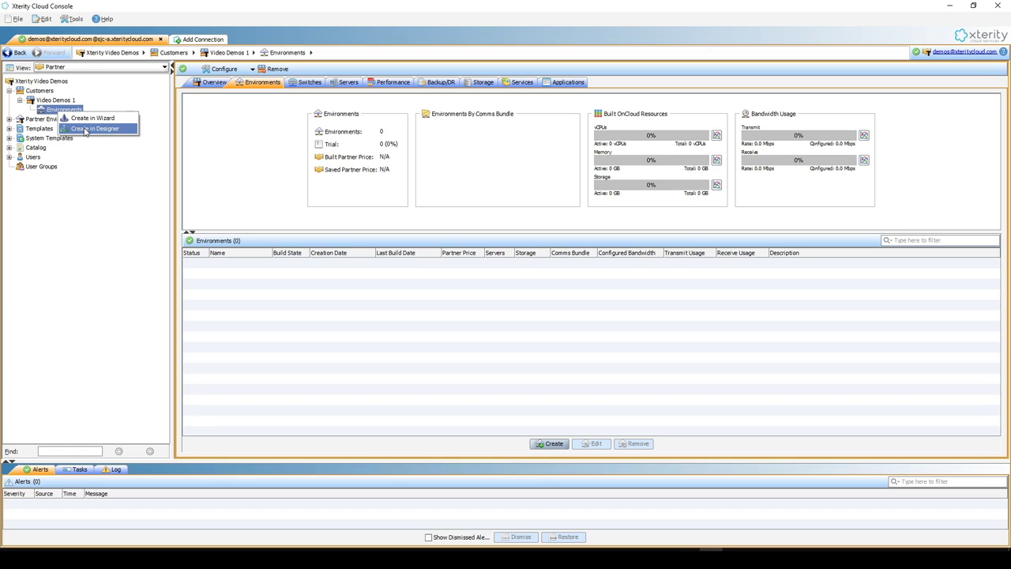
click(93, 129)
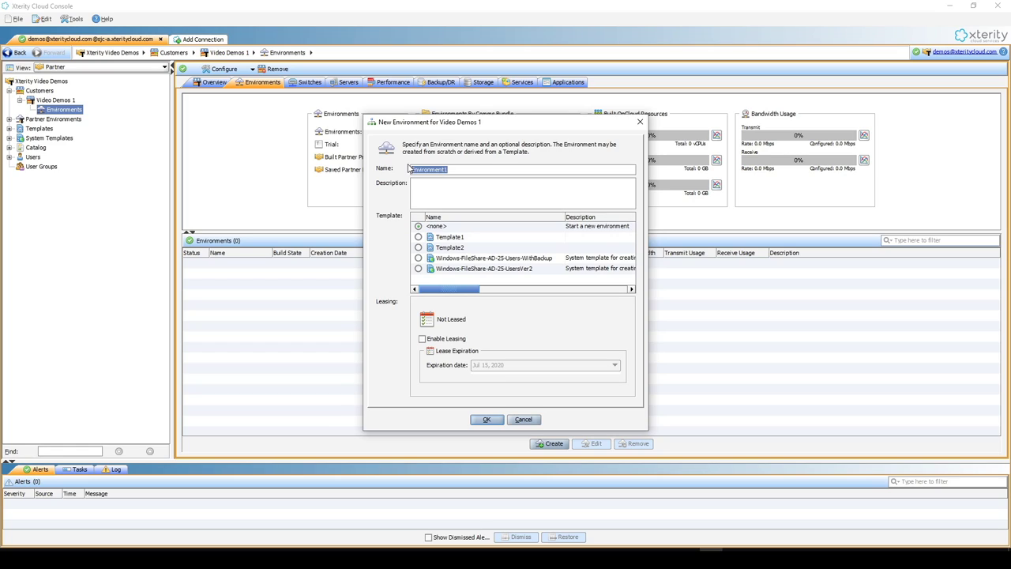
text(BaaS)
Switch EBaaS to the Off-Cloud communications bundle, bringing the monthly cost to $0.00
click(487, 420)
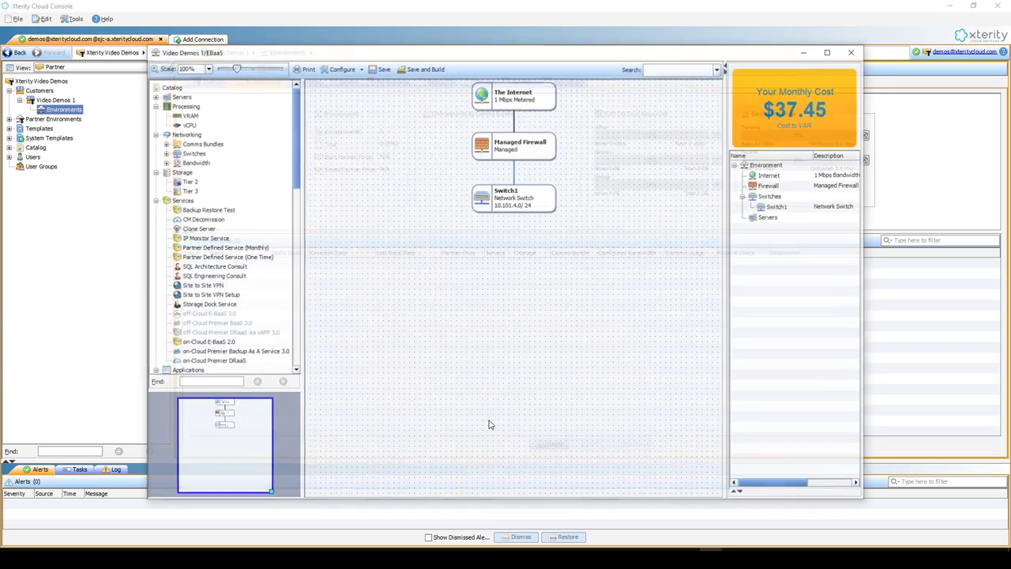
click(830, 50)
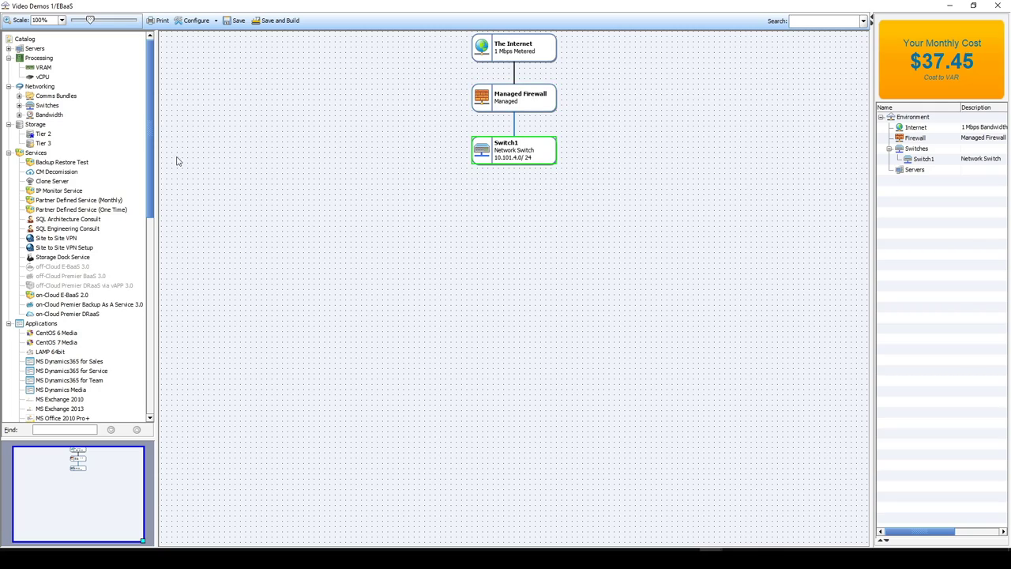
click(19, 95)
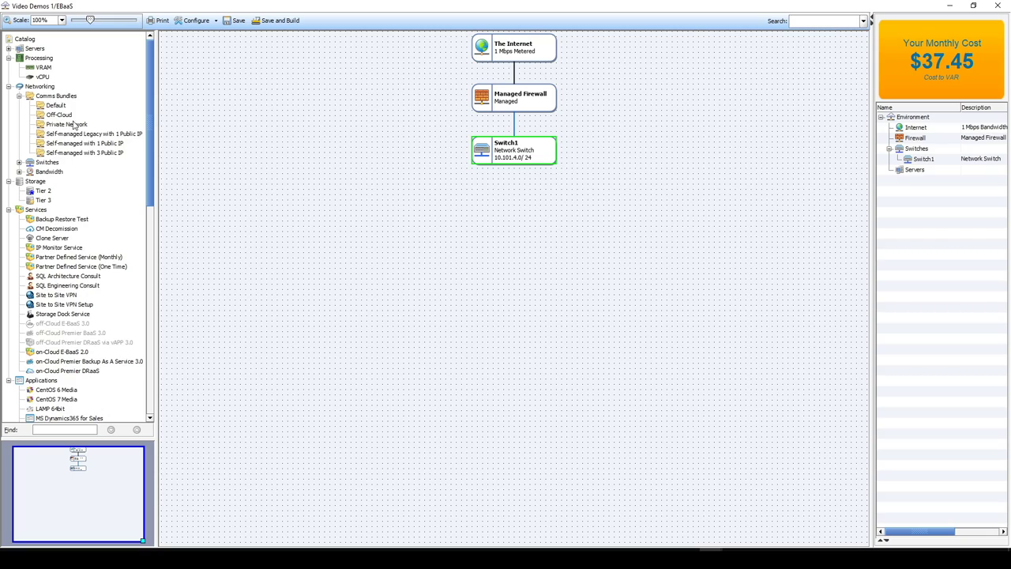
drag(54, 116, 391, 186)
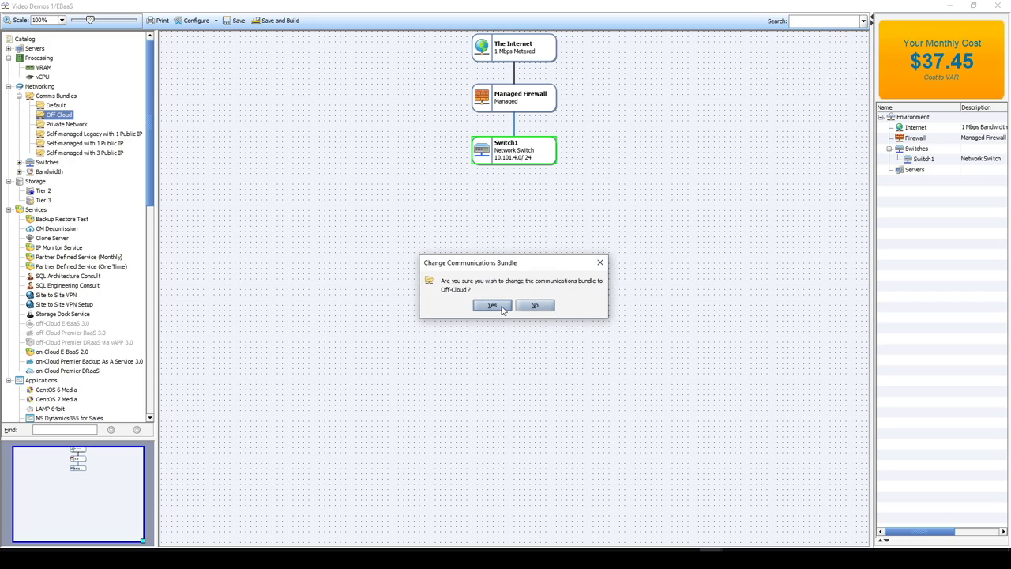
click(492, 306)
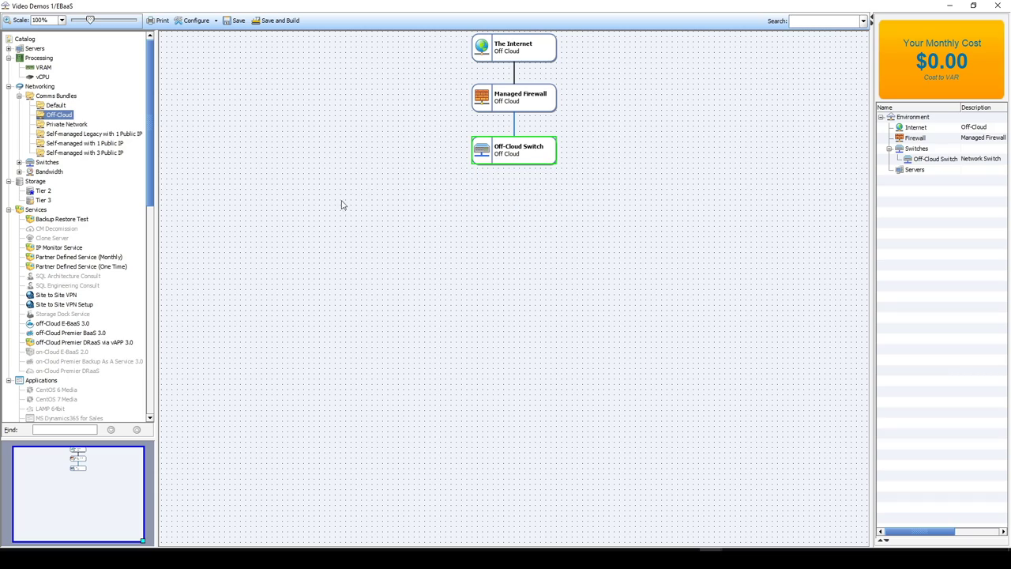
Add Off-Cloud Server Srv1 (2 vCPUs, 2 GB RAM, 75 GB disk) below the switch
click(8, 48)
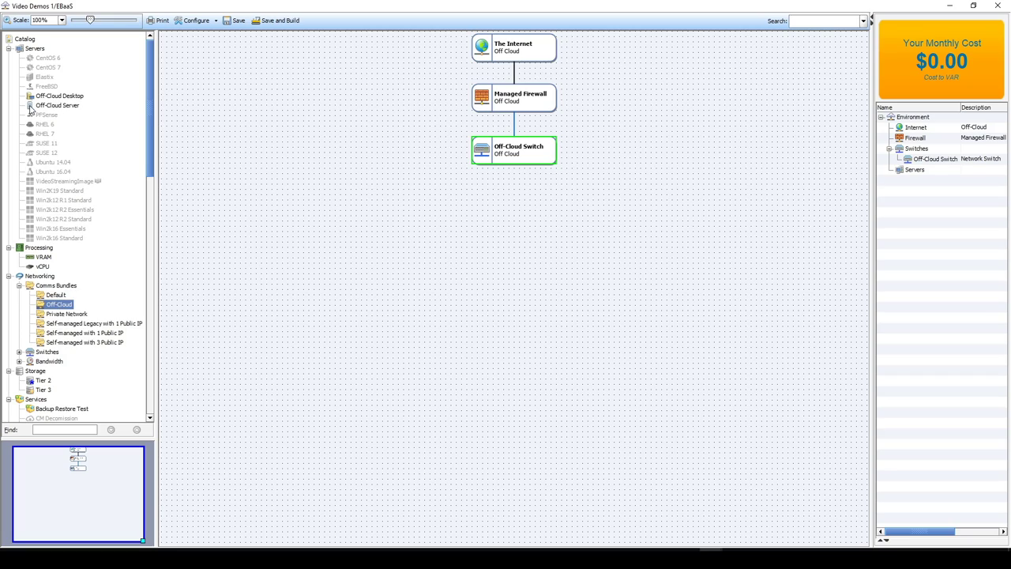
drag(35, 109, 468, 253)
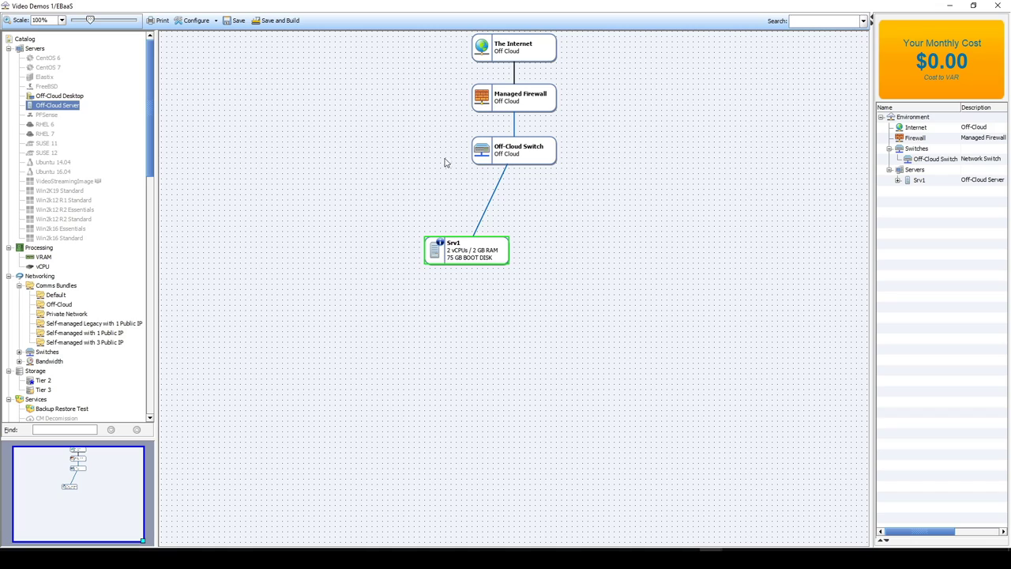
Rename server Srv1 to mmhmm
double_click(455, 249)
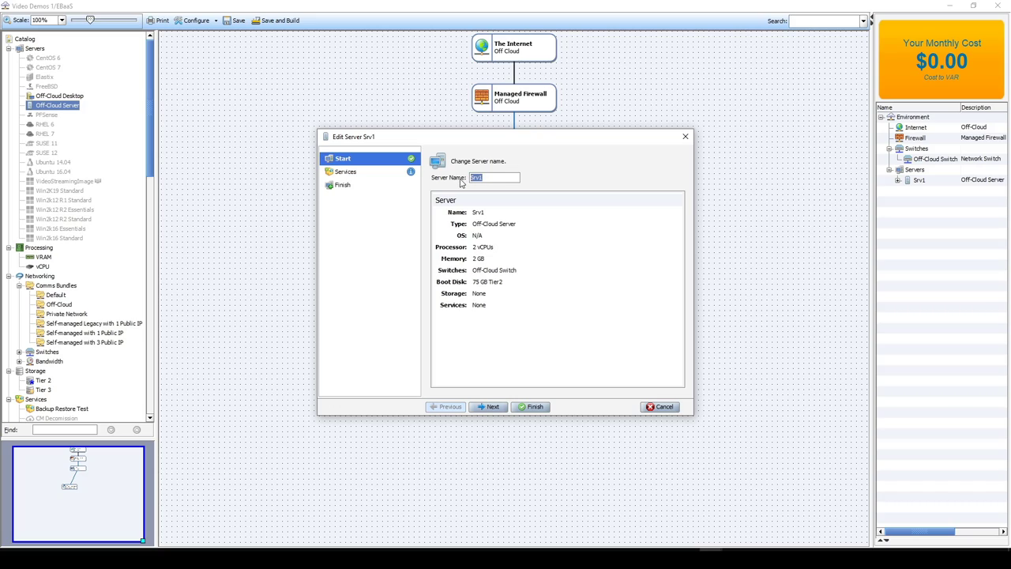
text(mmhmm)
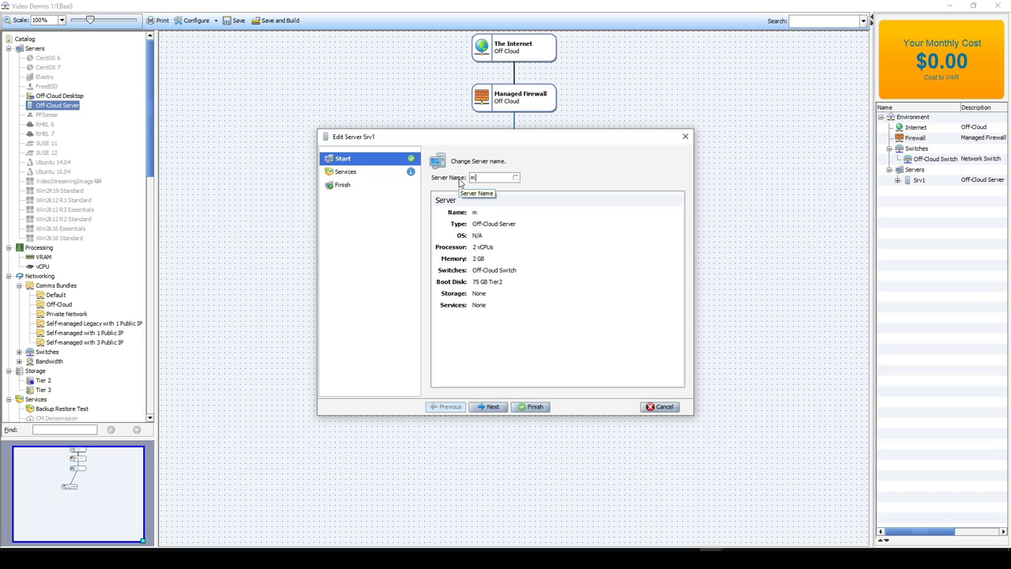
click(490, 407)
Add the off-Cloud E-BaaS 3.0 service to the server
click(517, 310)
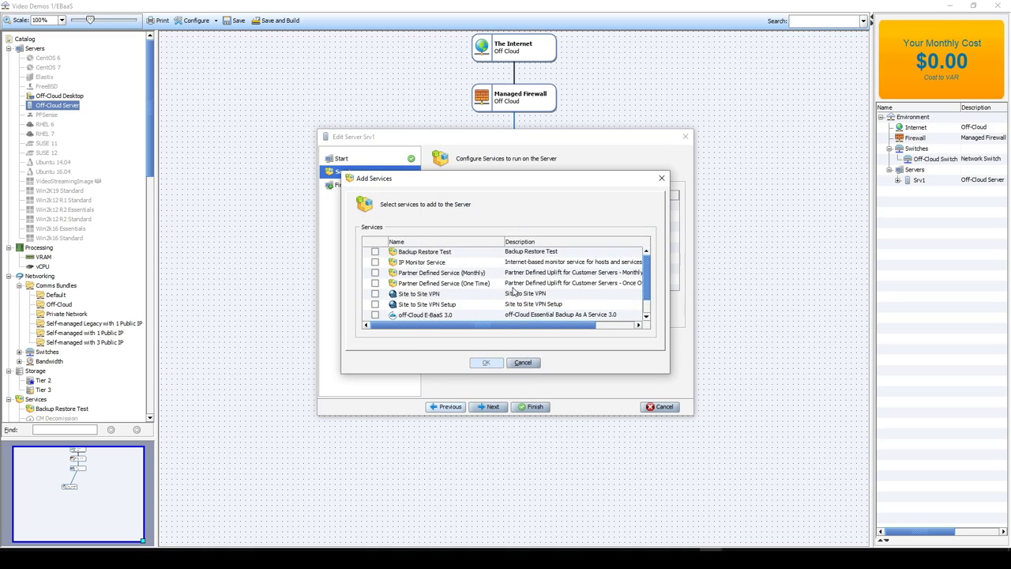
scroll(470, 287, down, 2)
scroll(432, 296, up, 1)
scroll(432, 296, down, 1)
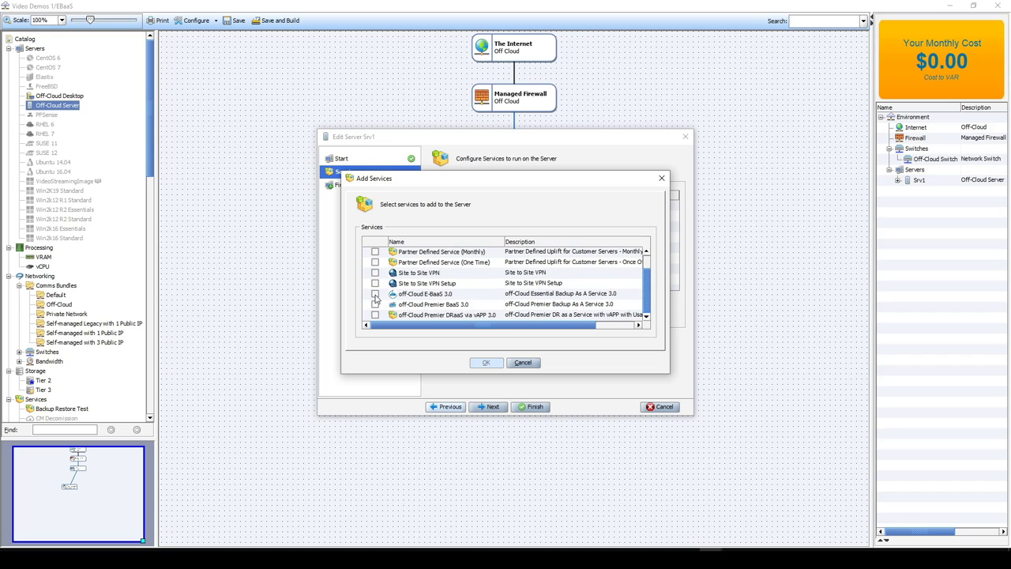
click(375, 295)
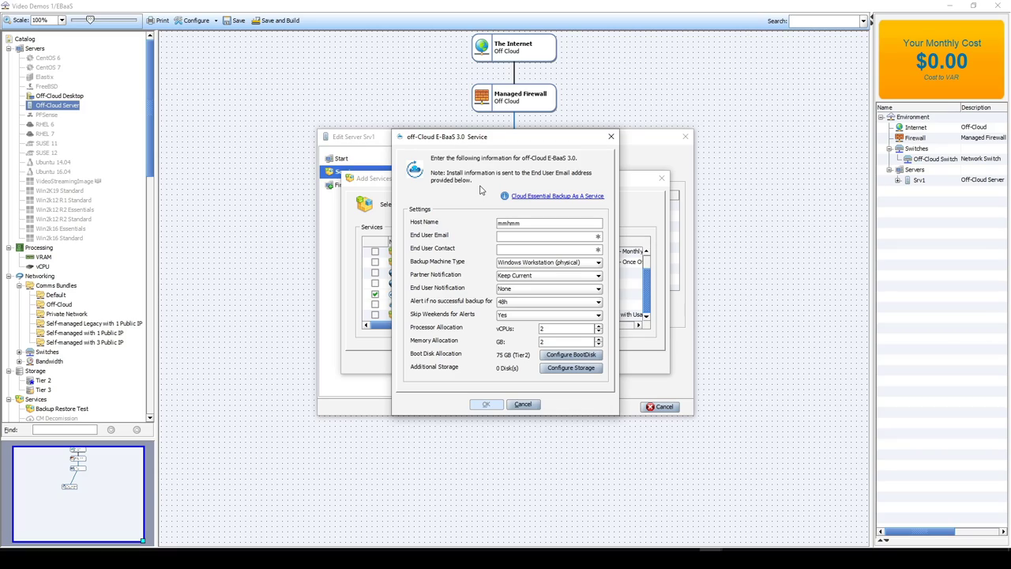
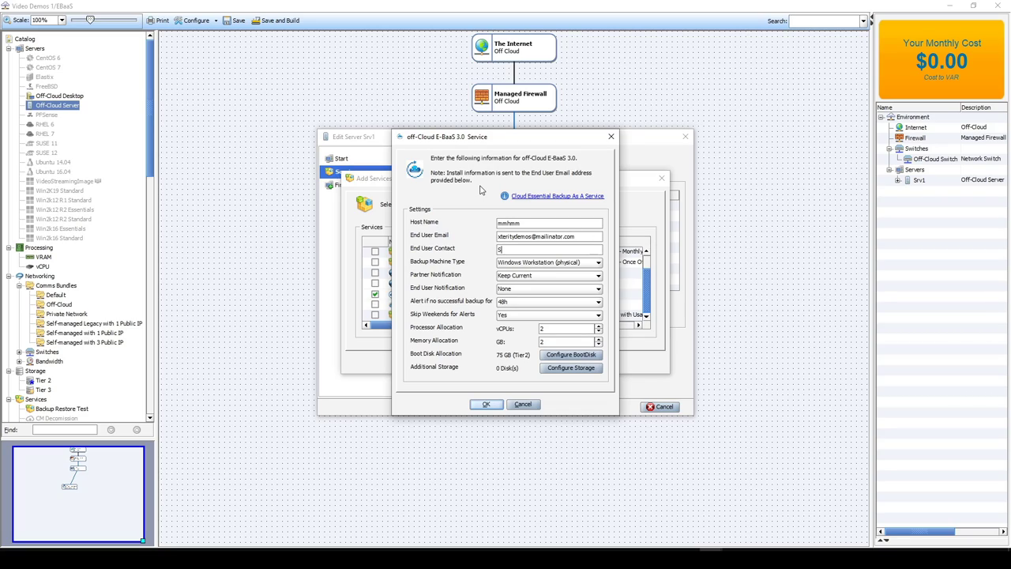
Enter the end user's e-mail and contact name; keep Windows Workstation (physical) as machine type
click(528, 263)
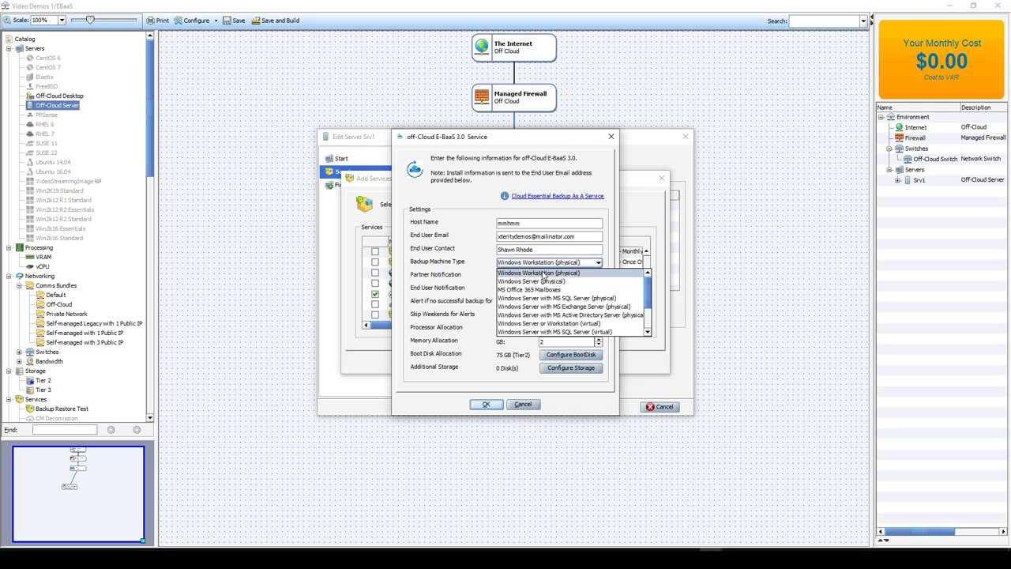
scroll(545, 285, down, 2)
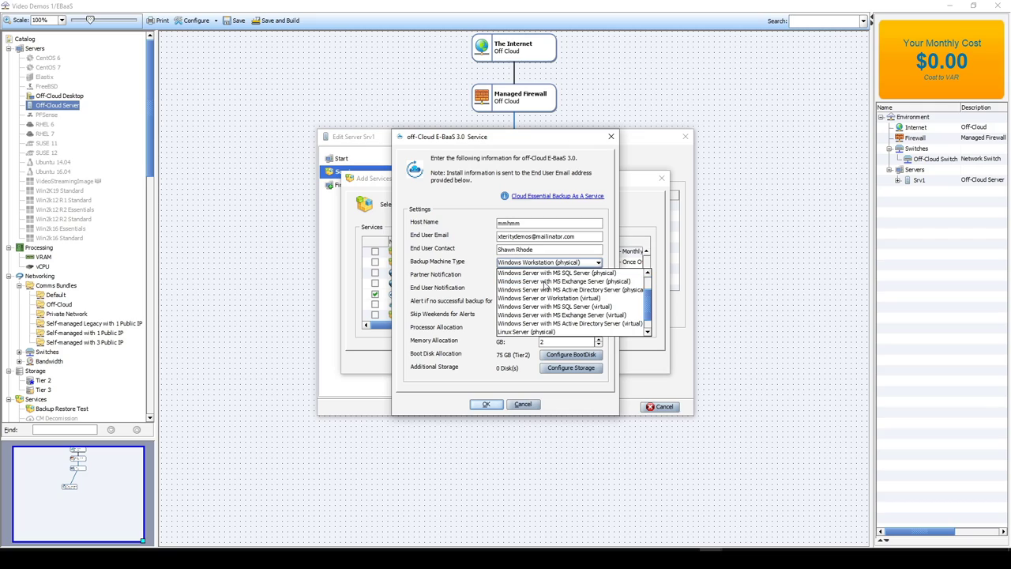
scroll(569, 288, down, 1)
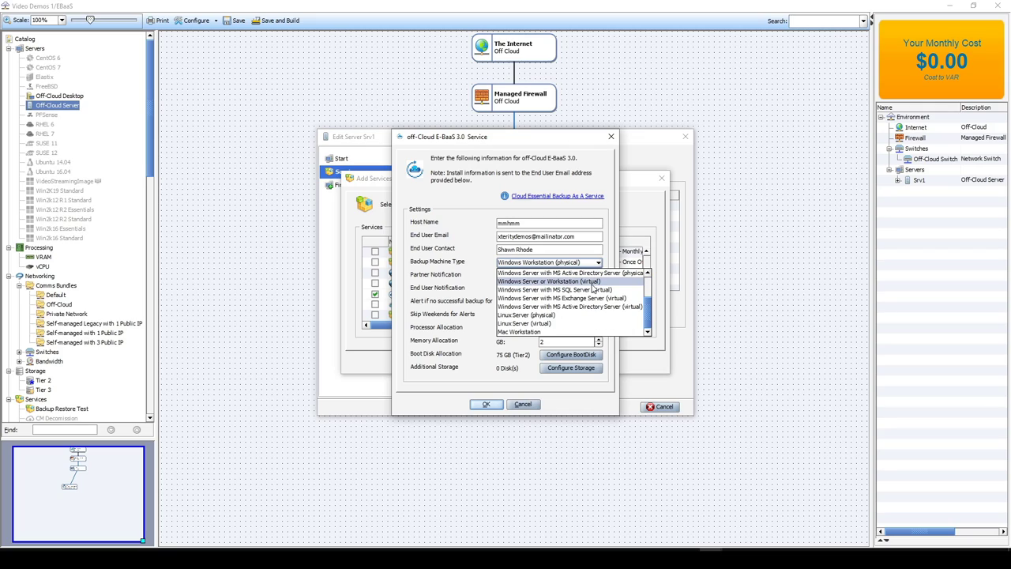
scroll(589, 286, up, 3)
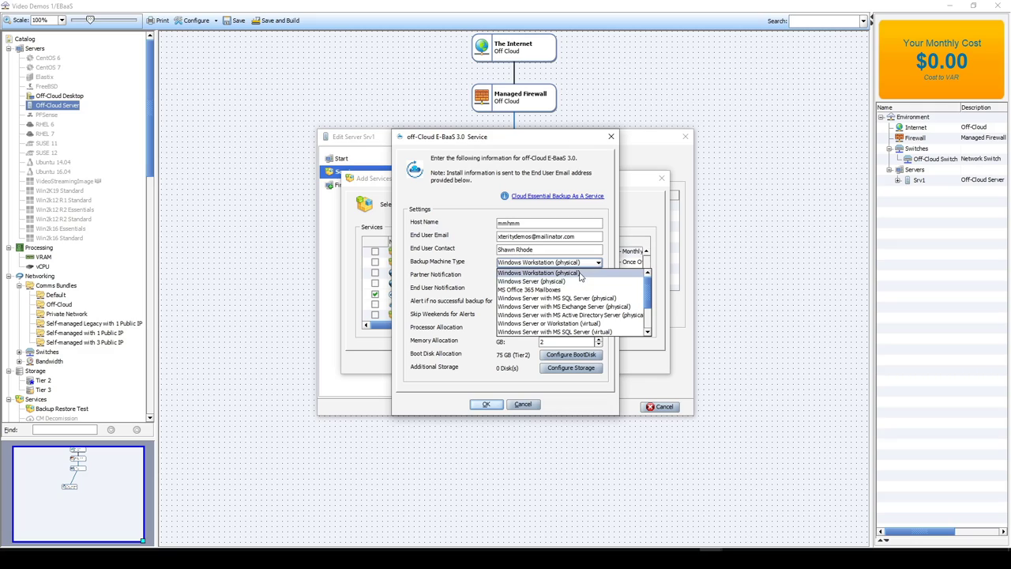
scroll(582, 285, down, 3)
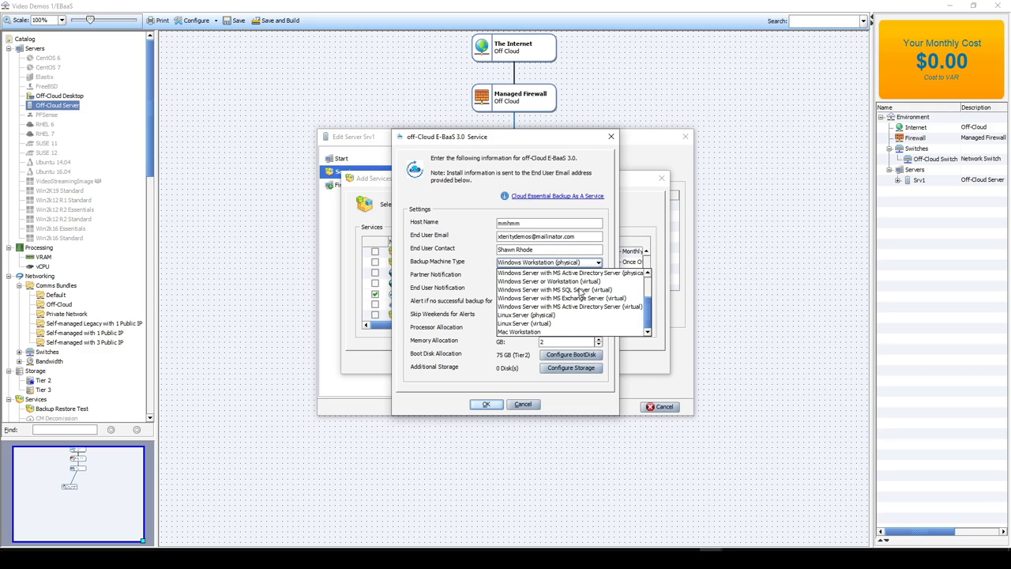
scroll(578, 316, up, 2)
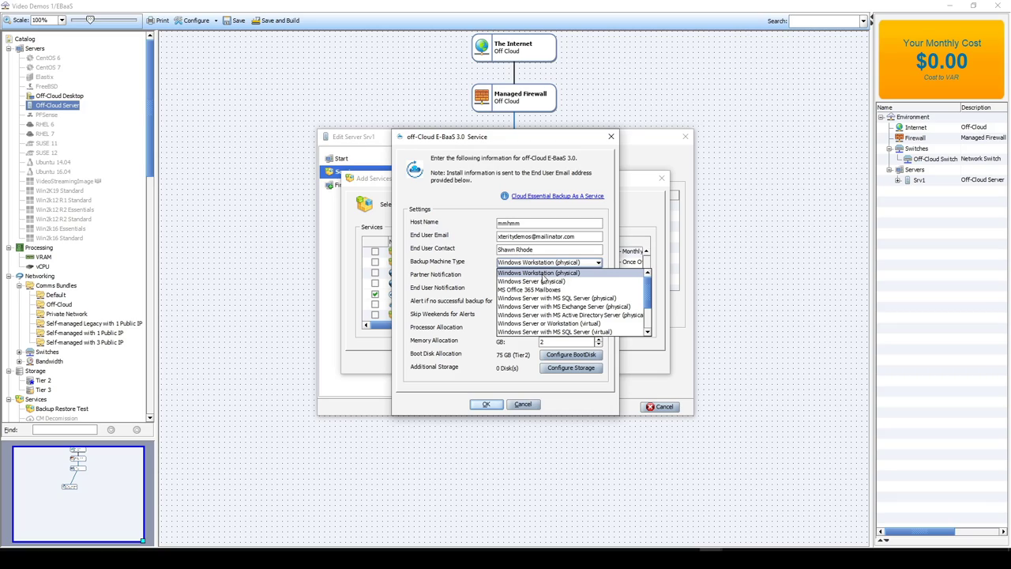
click(542, 274)
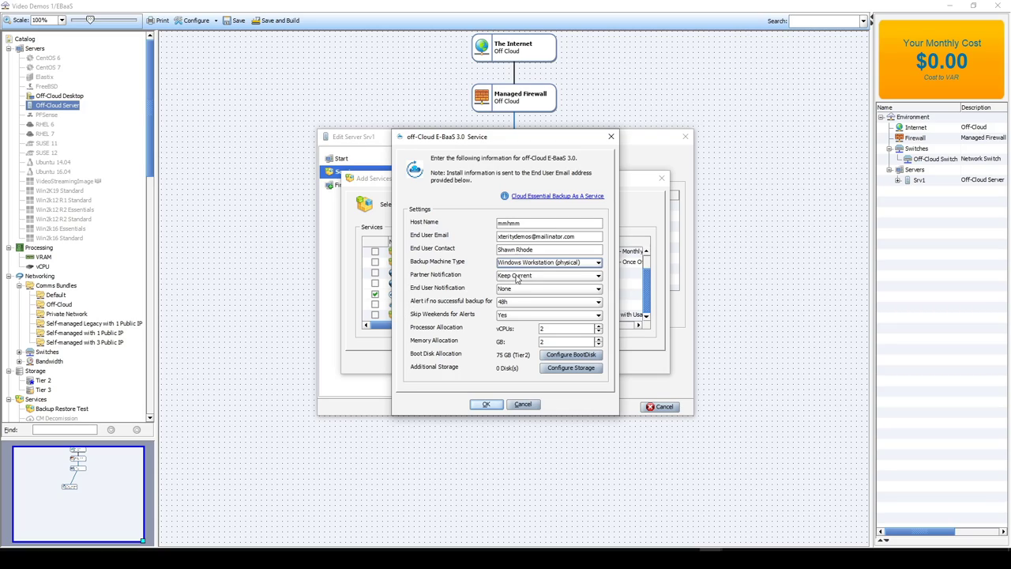
Set partner notifications to Errors + Warnings and keep end user notifications at None
click(516, 277)
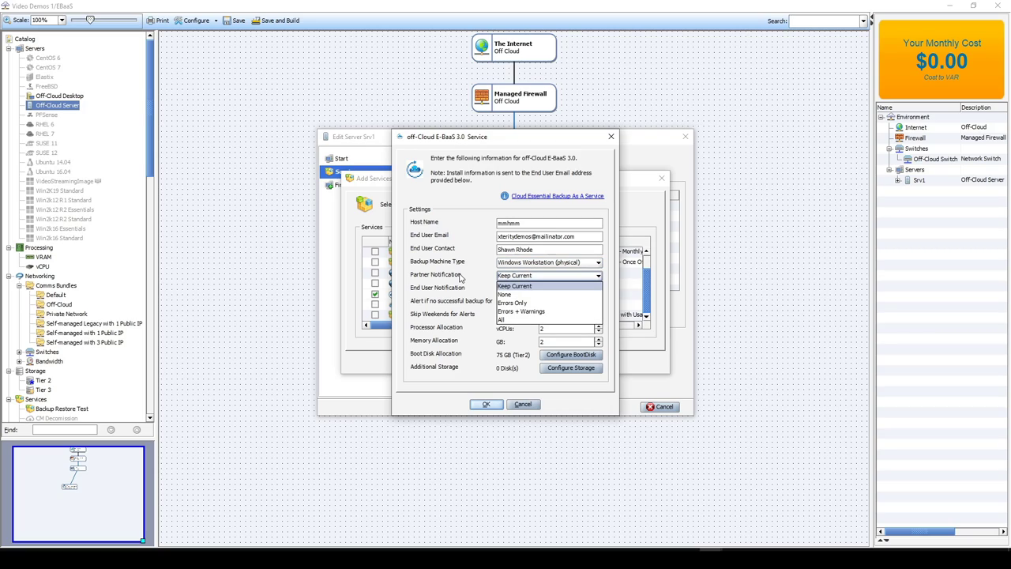
click(528, 312)
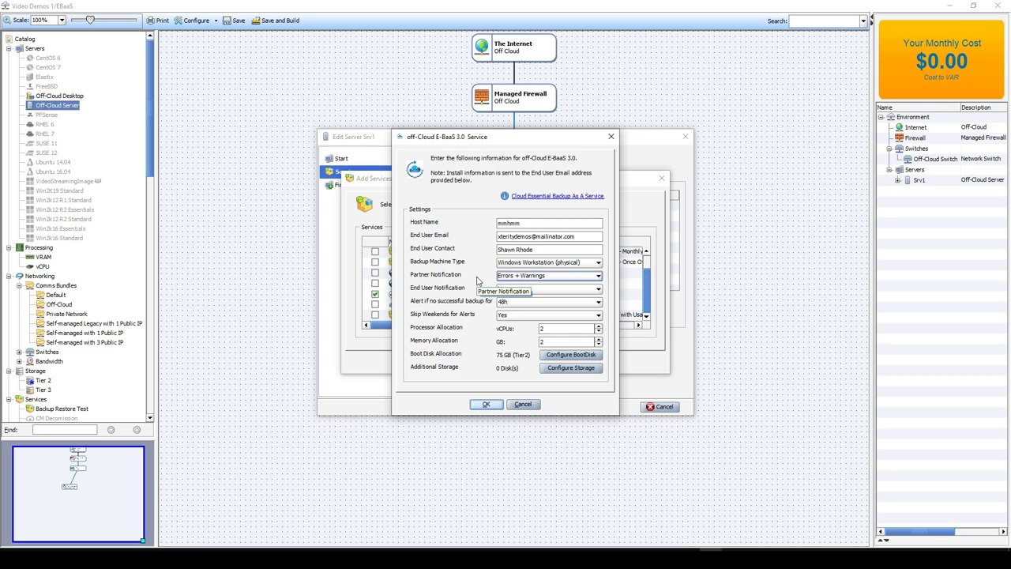
click(517, 275)
click(465, 283)
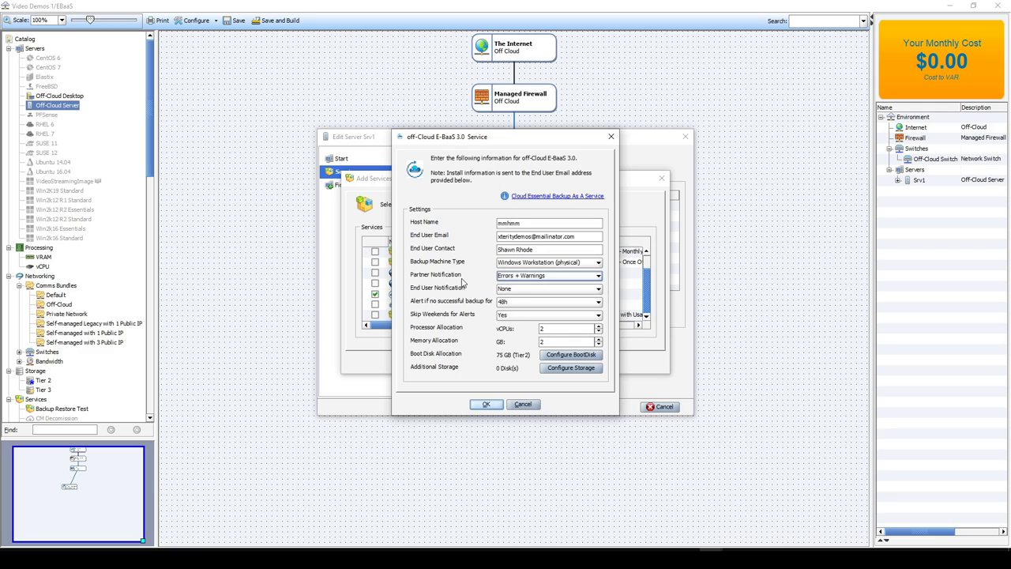
click(517, 289)
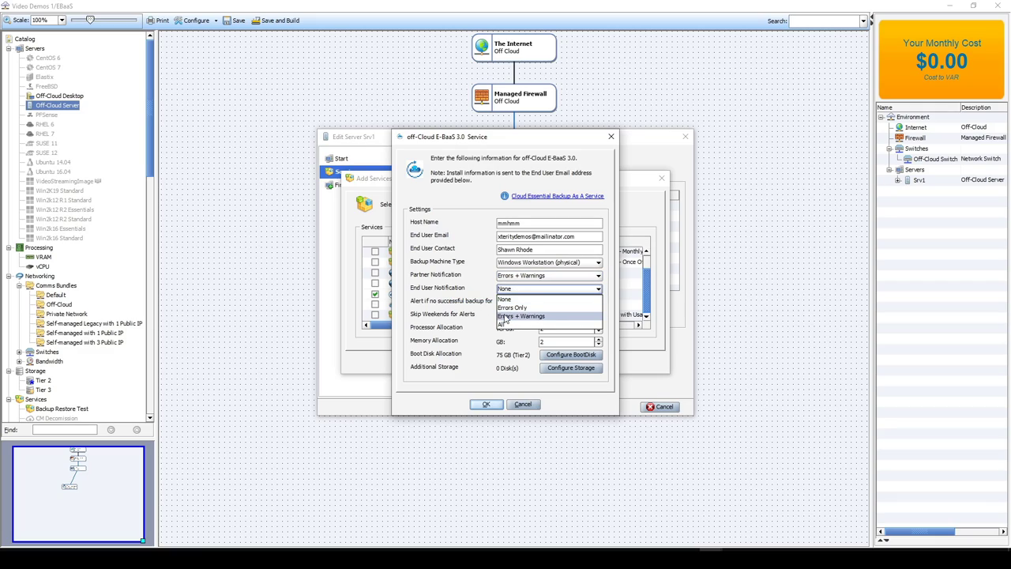
click(459, 281)
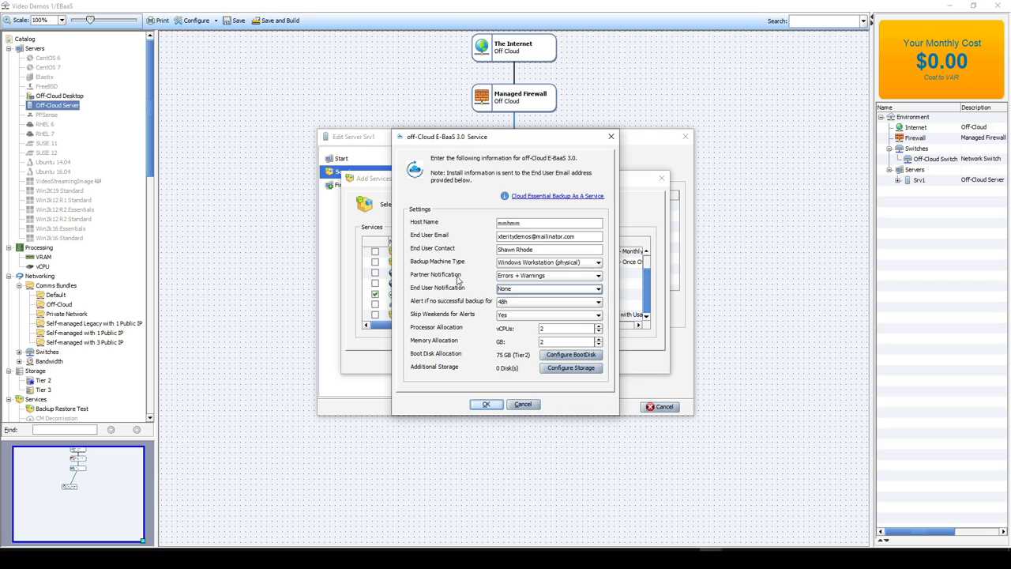
drag(580, 237, 488, 244)
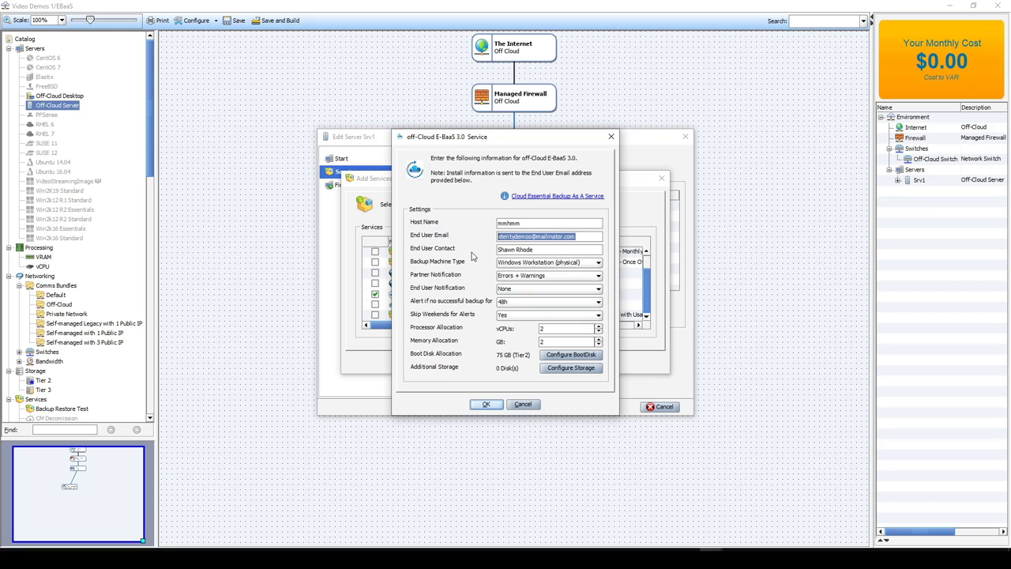
Keep the missed-backup alert at 48h with weekends skipped for alerts
click(510, 302)
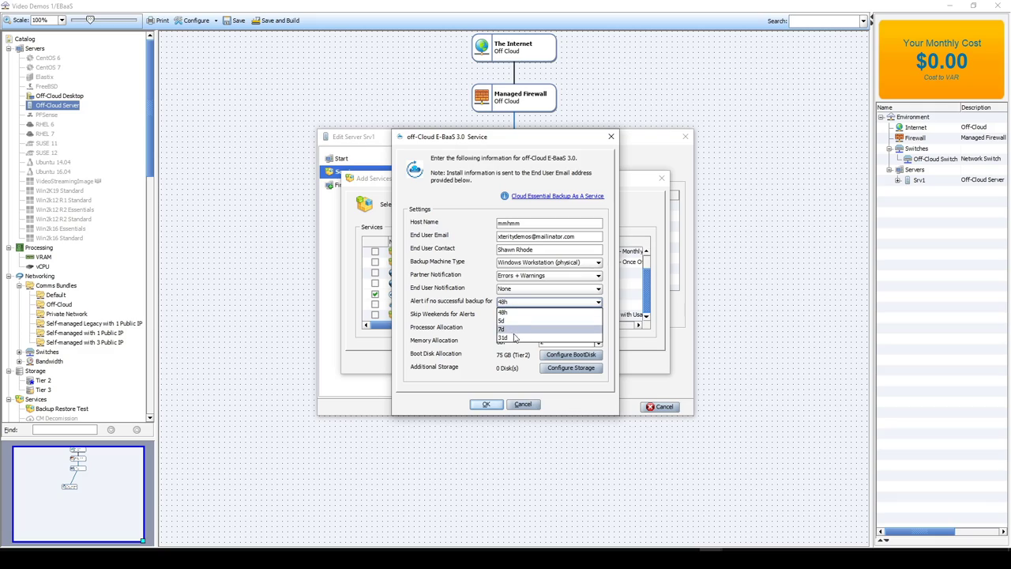
click(475, 320)
click(522, 319)
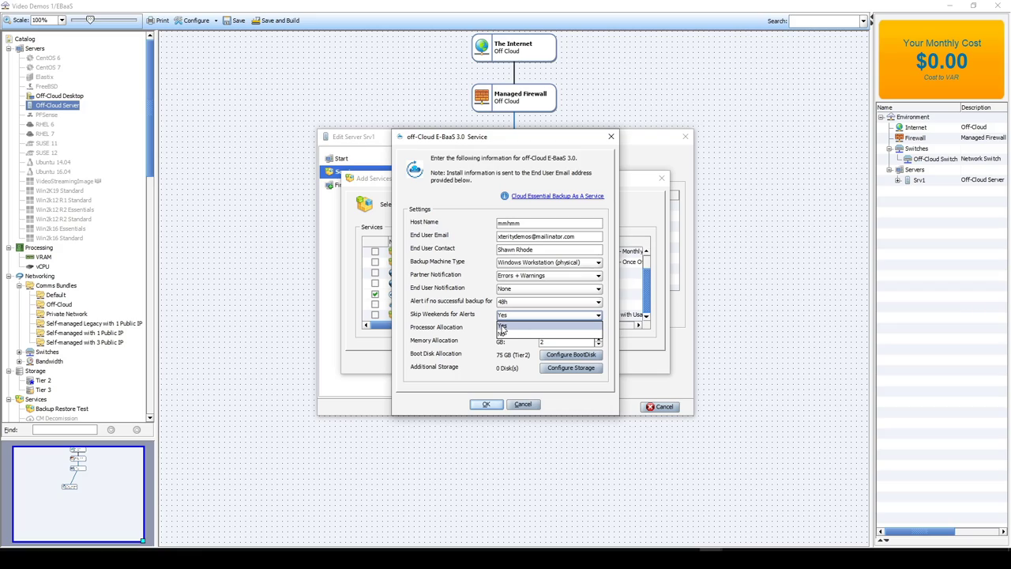
click(509, 327)
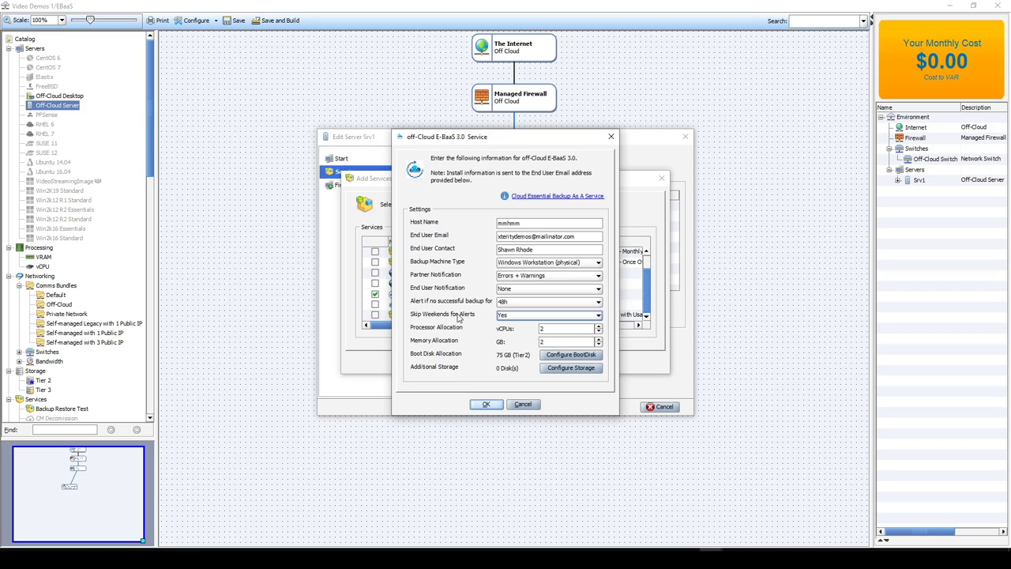
click(511, 306)
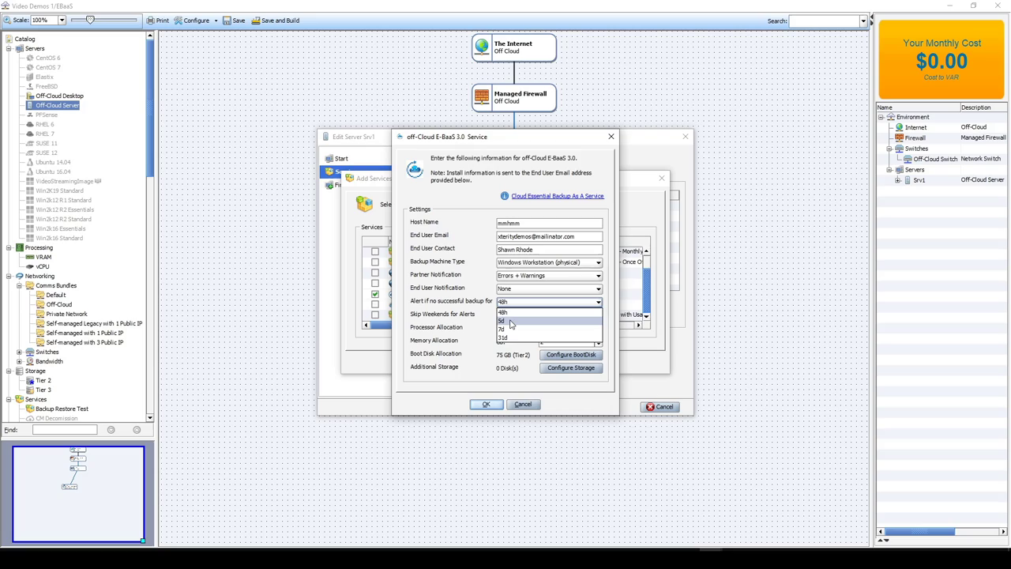
click(462, 304)
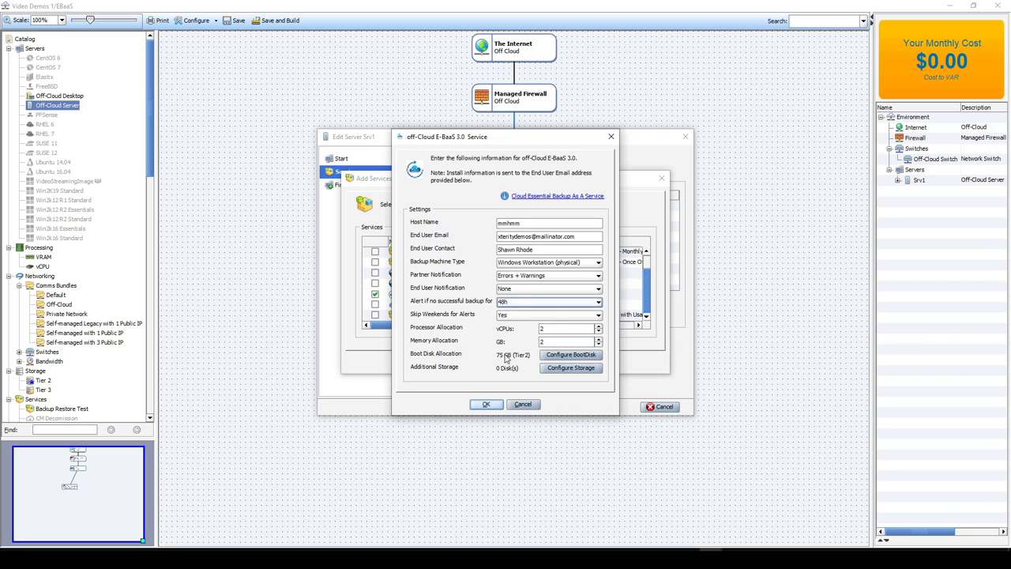
Set the boot disk to 500 GB and confirm the E-BaaS service settings
click(570, 355)
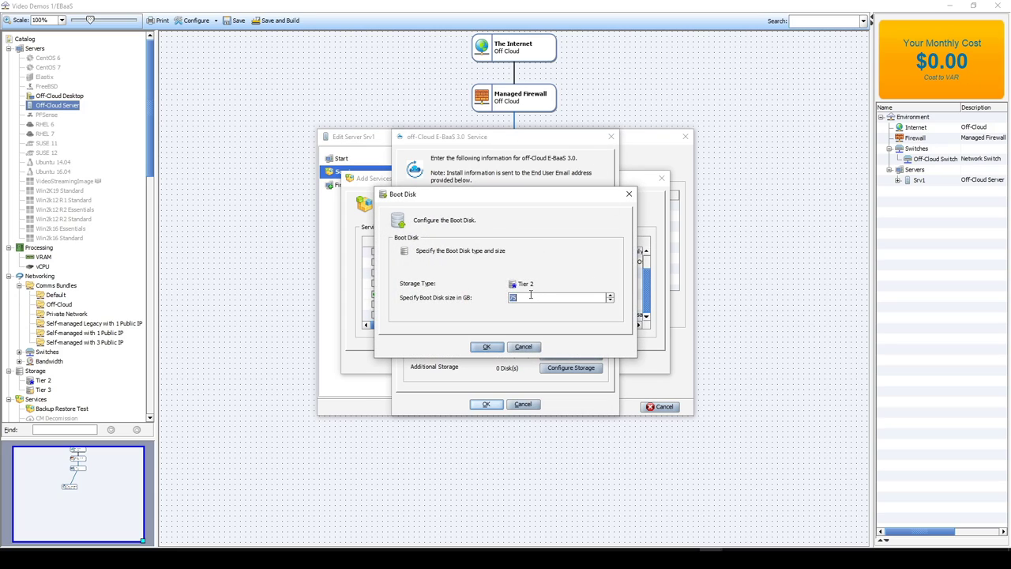
key(ctrl+a)
text(500)
click(486, 346)
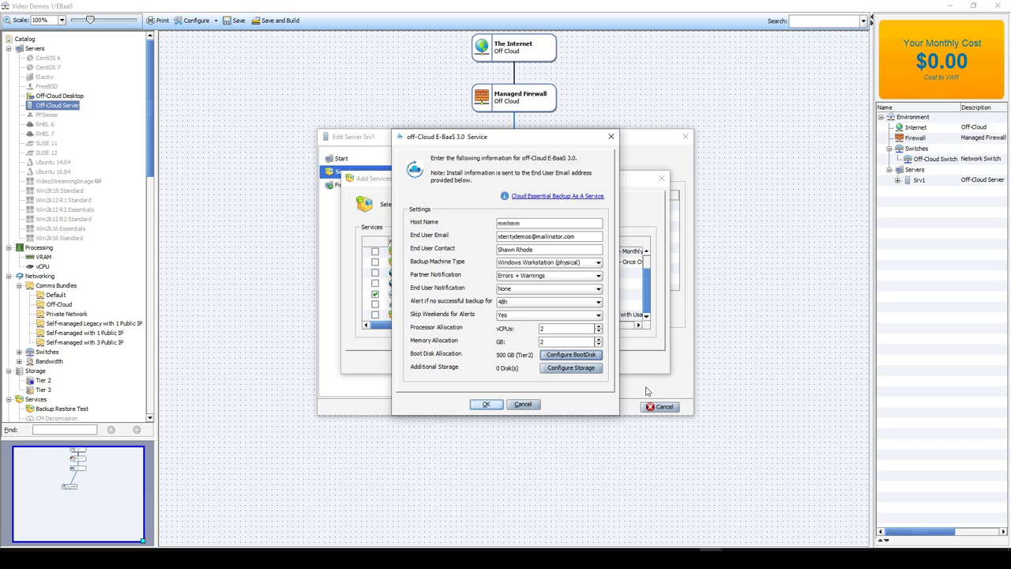
click(484, 405)
Confirm the selected service and finish the wizard to add server mmhmm
click(490, 367)
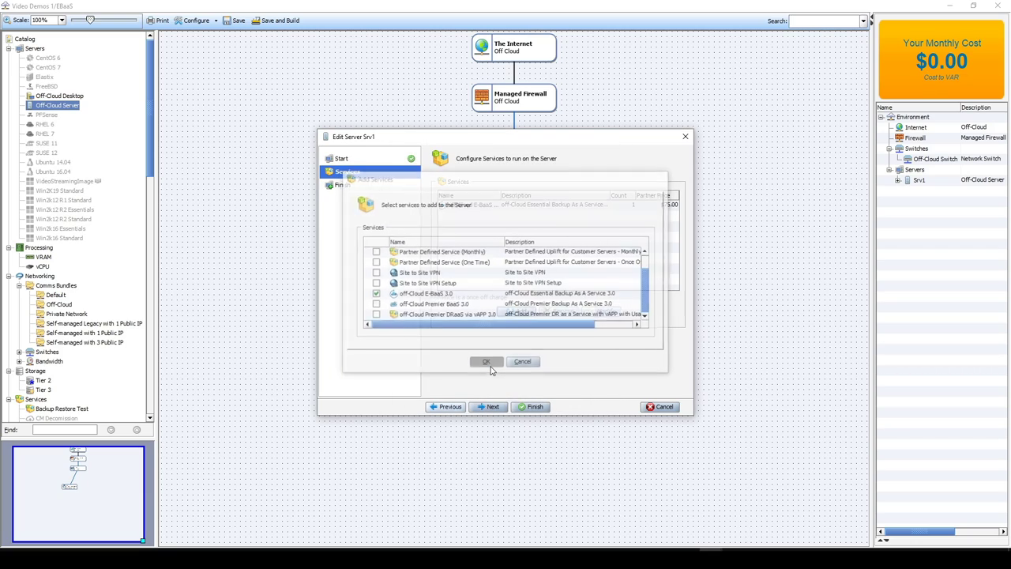
click(530, 406)
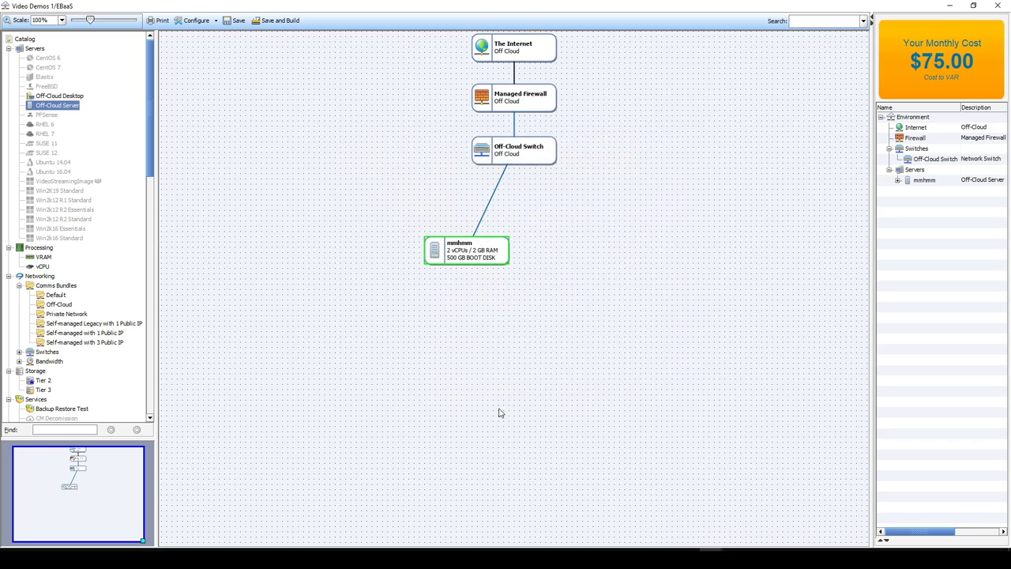
click(491, 408)
Inspect mmhmm's cost breakdown: the E-BaaS service and 500 GB boot disk totalling $75.00
drag(869, 211, 667, 212)
click(692, 180)
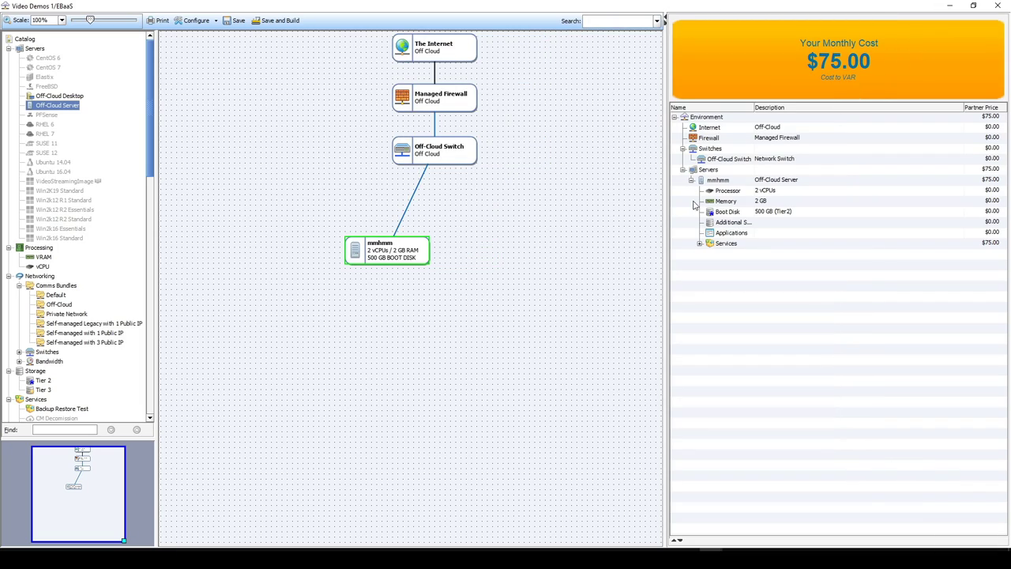
click(699, 244)
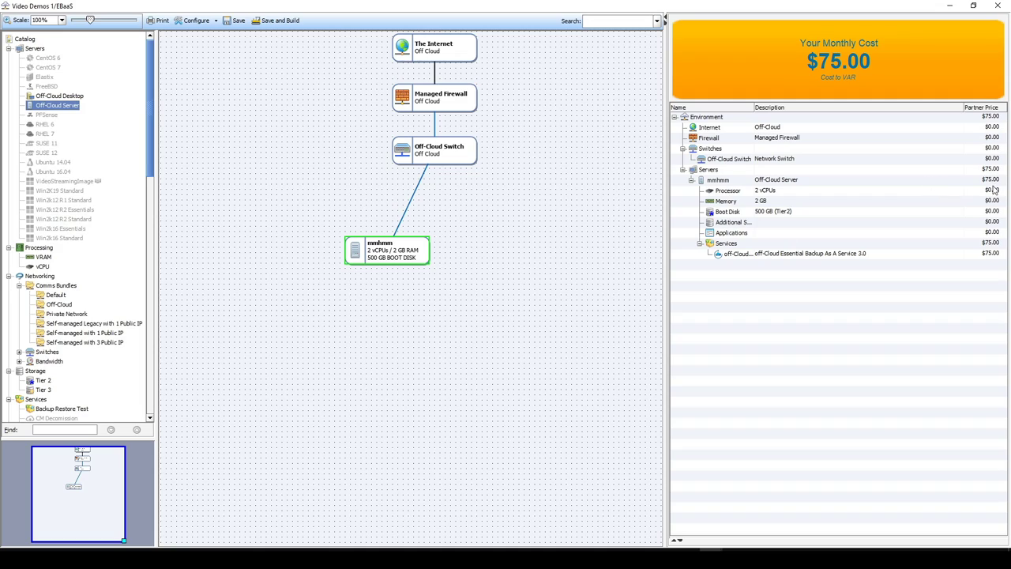
click(984, 253)
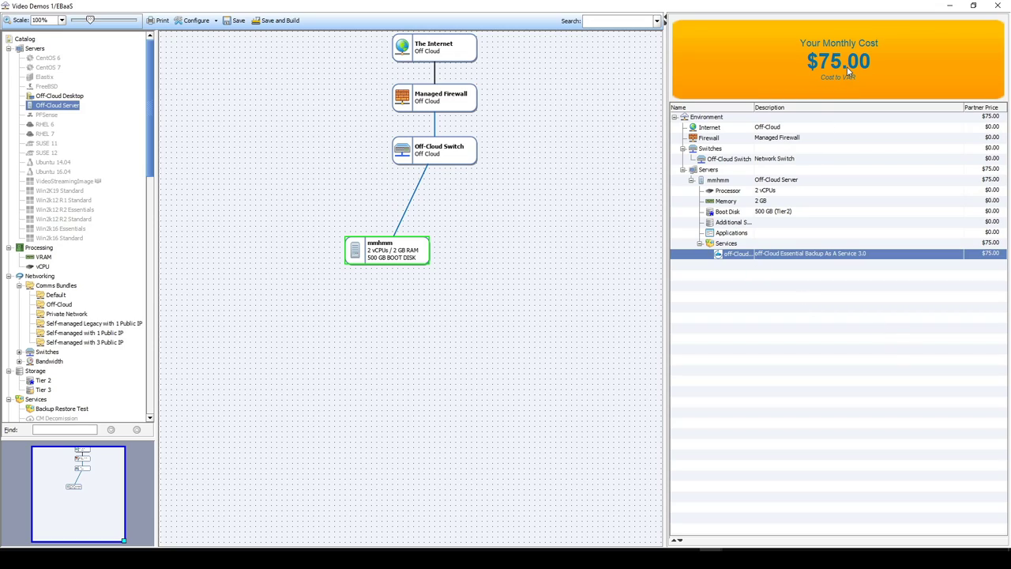
click(768, 212)
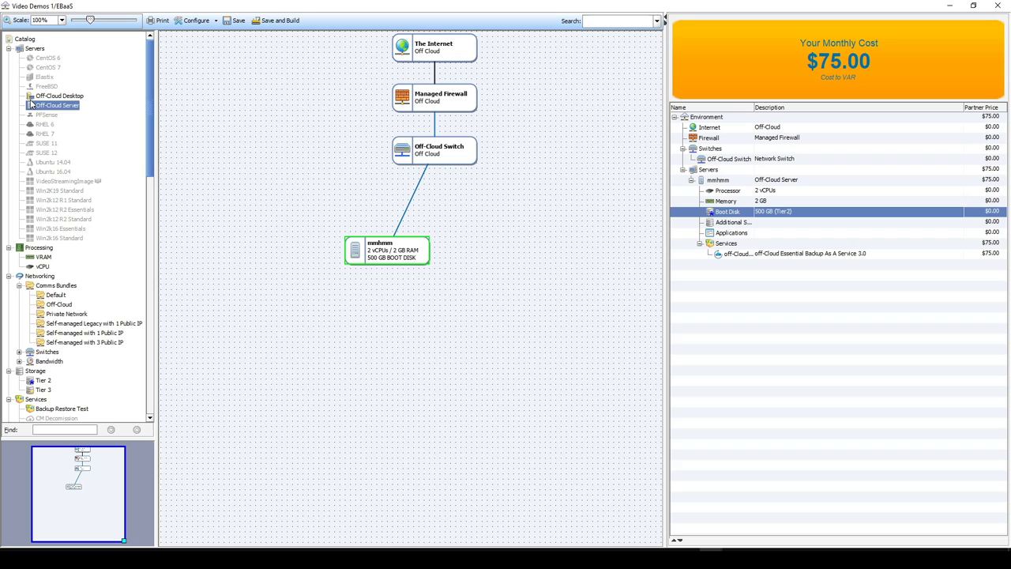
Save the EBaaS environment and submit its build
click(280, 20)
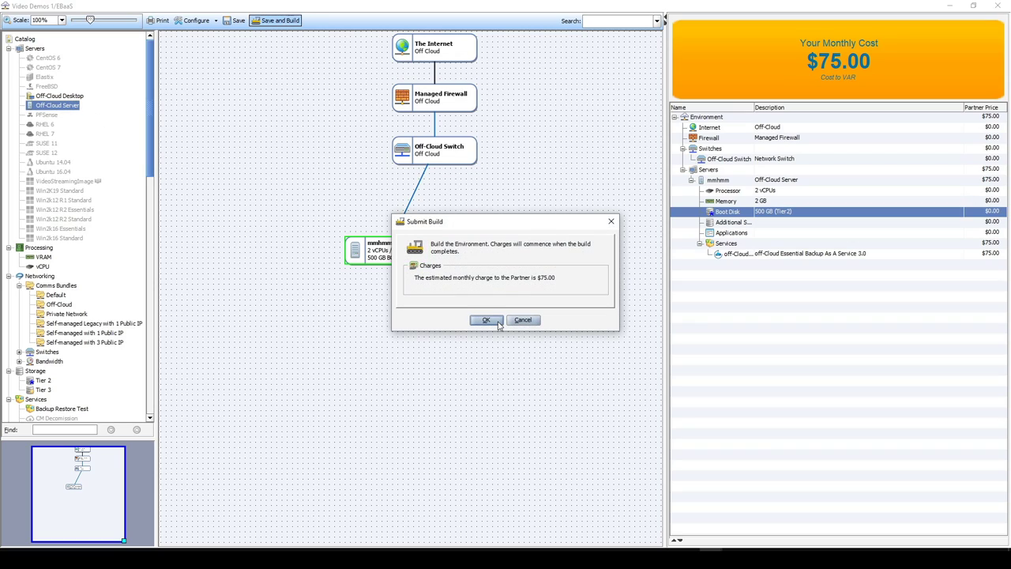
click(486, 320)
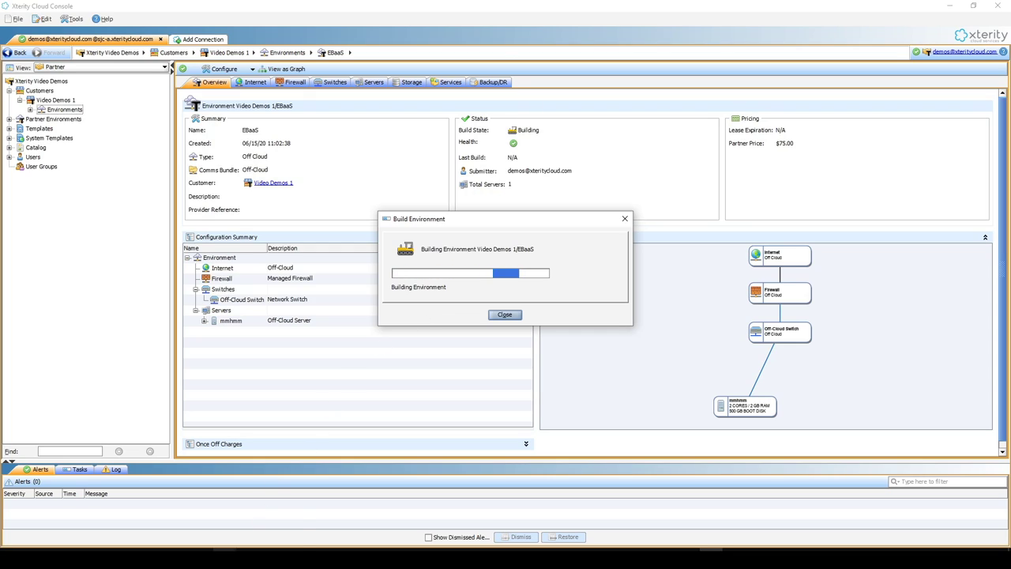
Let the EBaaS build reach Built, then dismiss the progress window
click(233, 545)
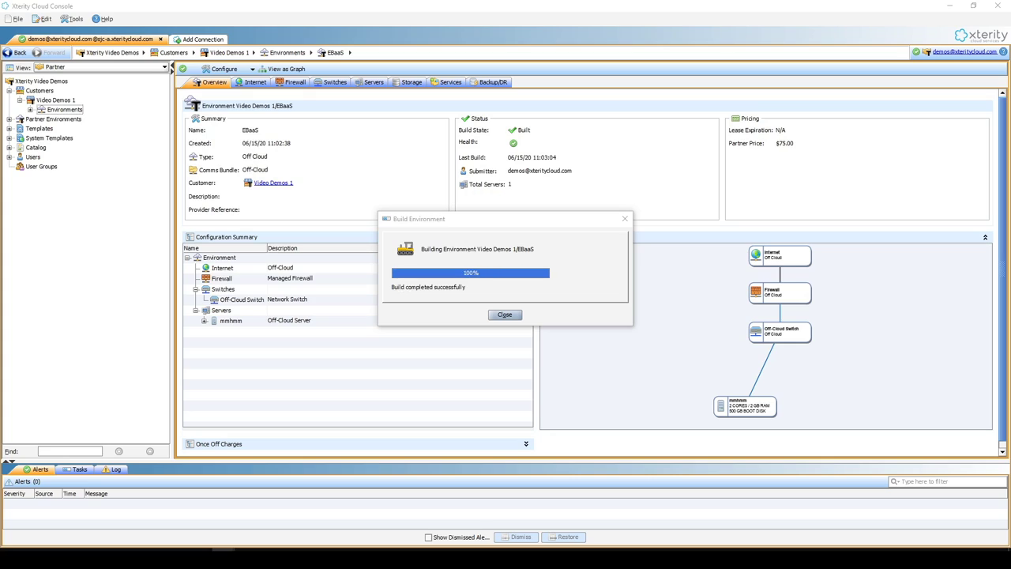
key(Return)
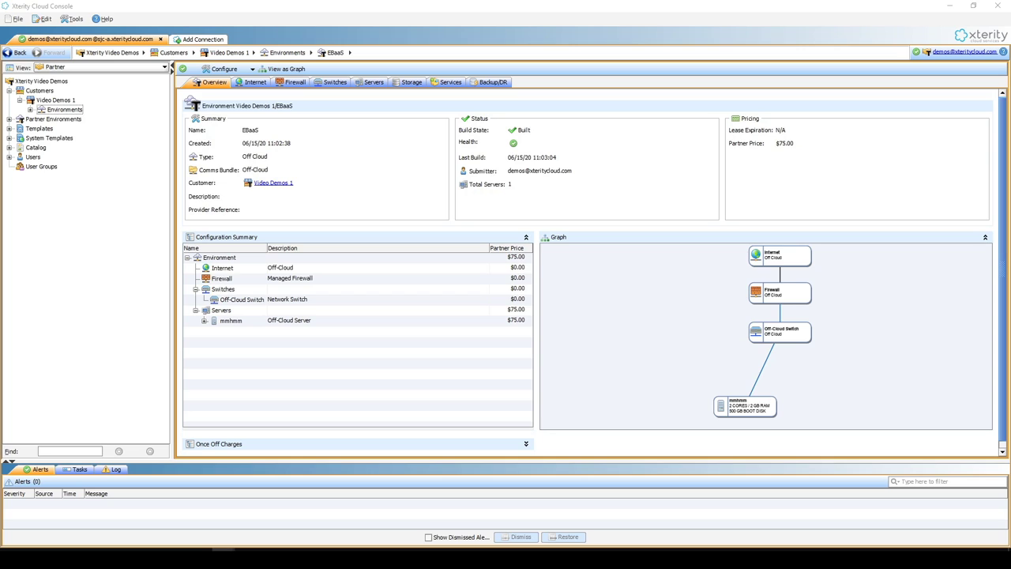
Maximize the Outlook Activate account email, select the new login address and follow the activation link
key(alt+Tab)
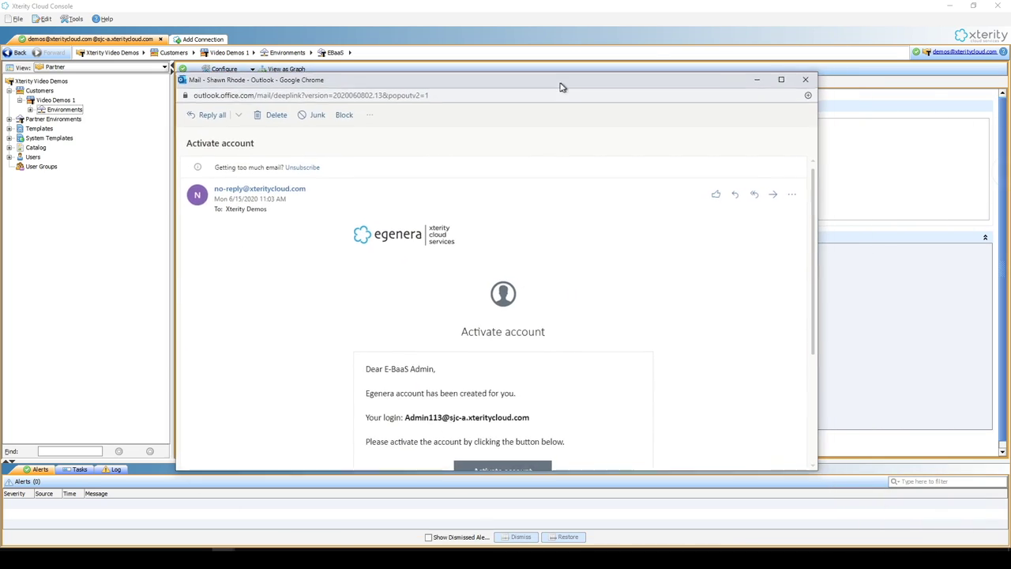
double_click(562, 83)
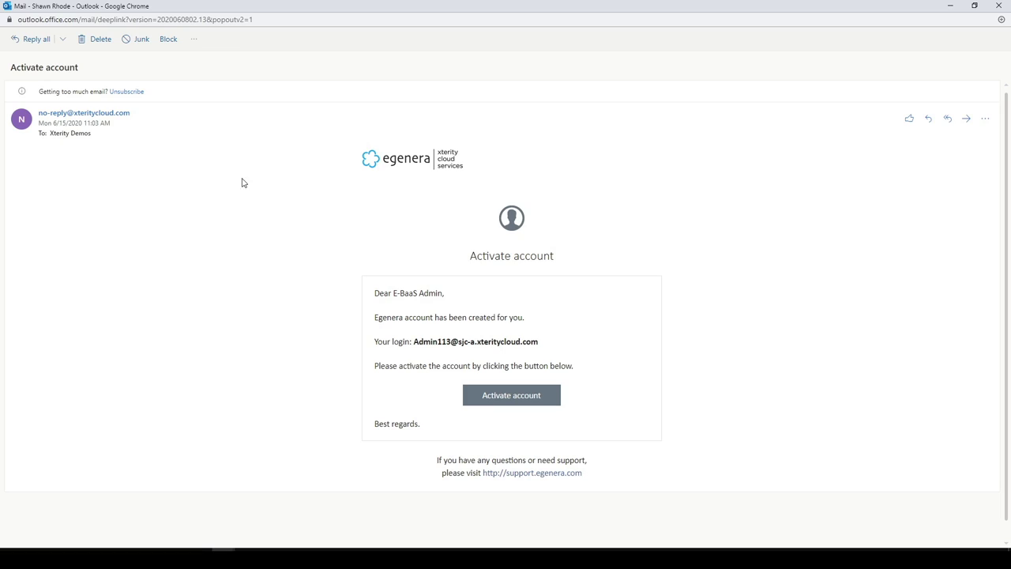
double_click(422, 341)
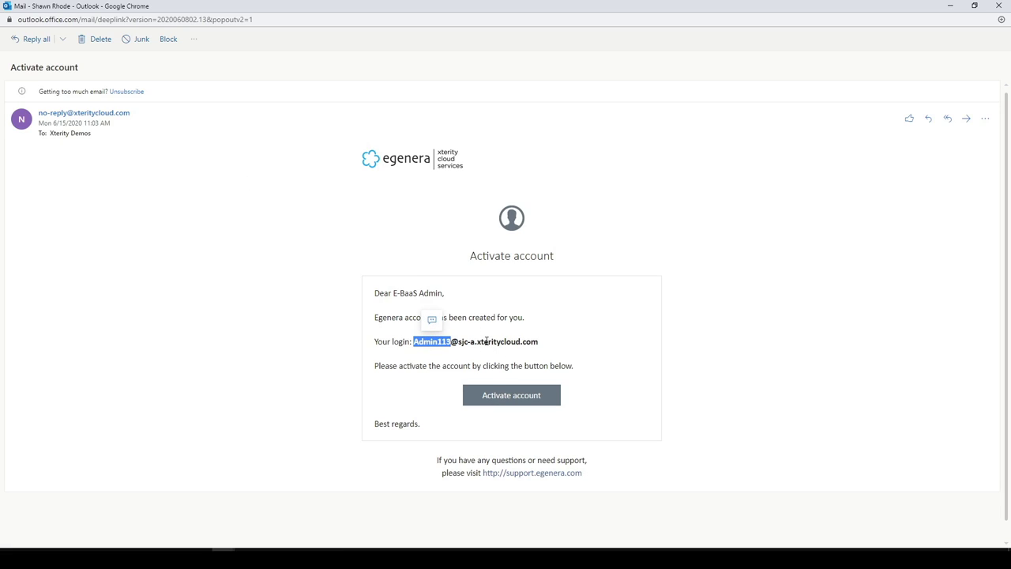
drag(539, 342, 417, 340)
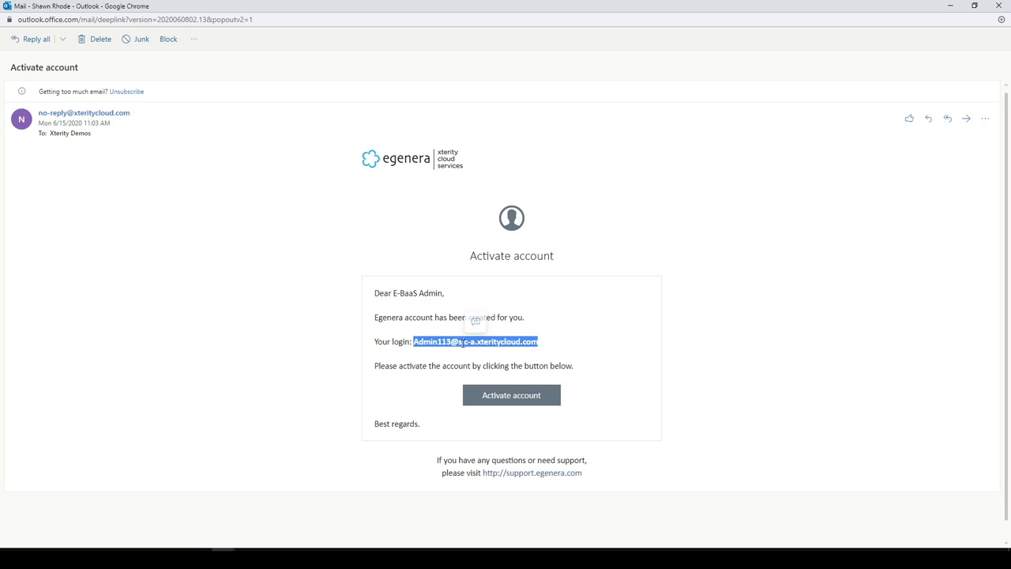
click(492, 401)
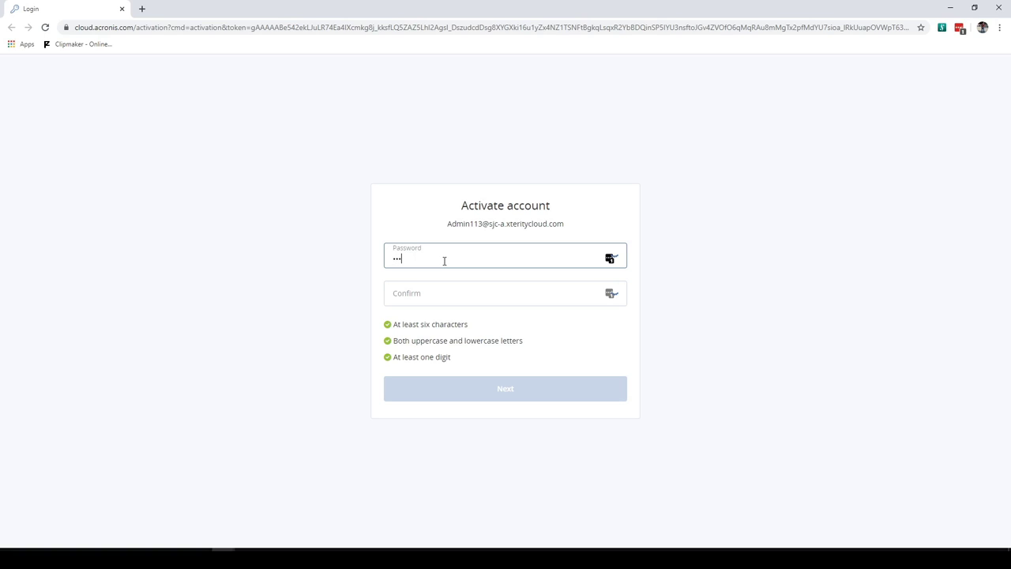
Replace the password field contents with the new admin password and move to its confirmation
key(ctrl+a)
key(Tab)
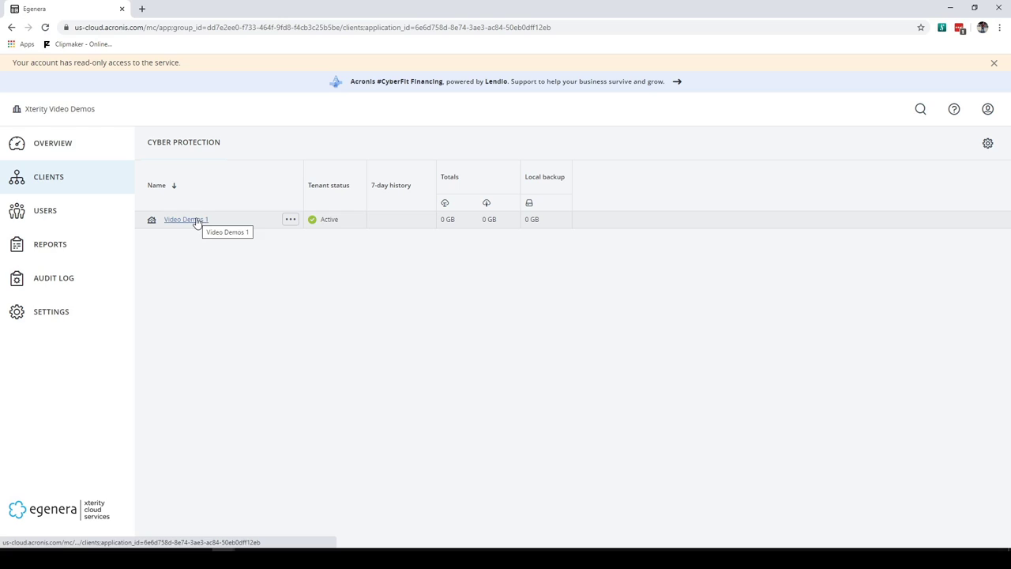
Browse the Video Demos 1 client's units and open the ENV589 unit overview
click(196, 221)
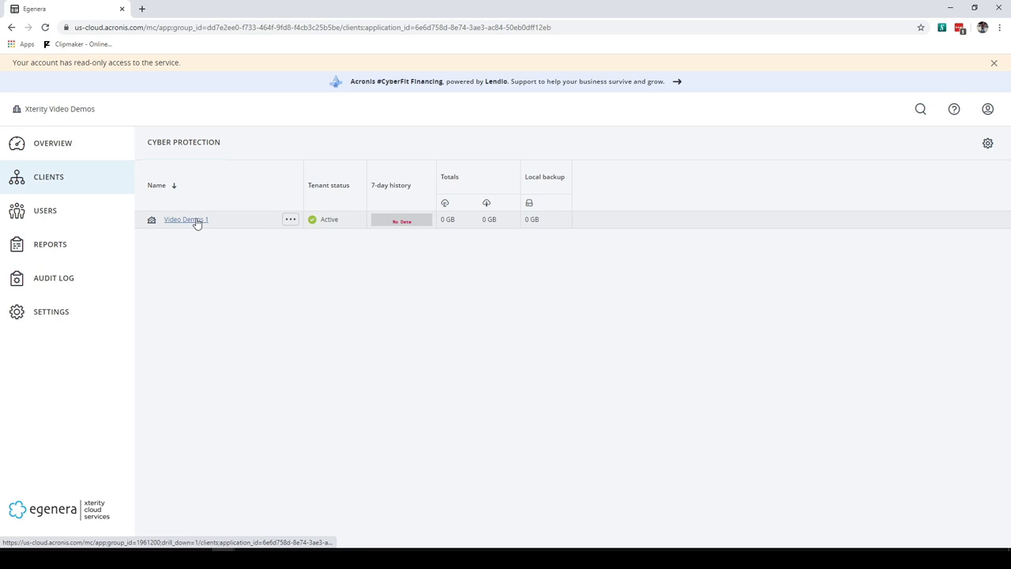
click(53, 234)
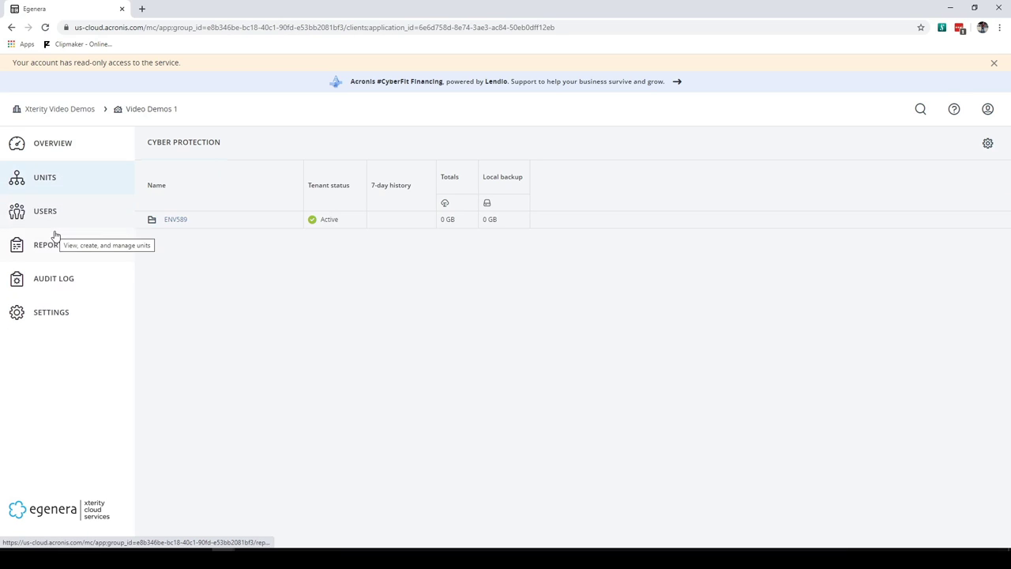
click(184, 221)
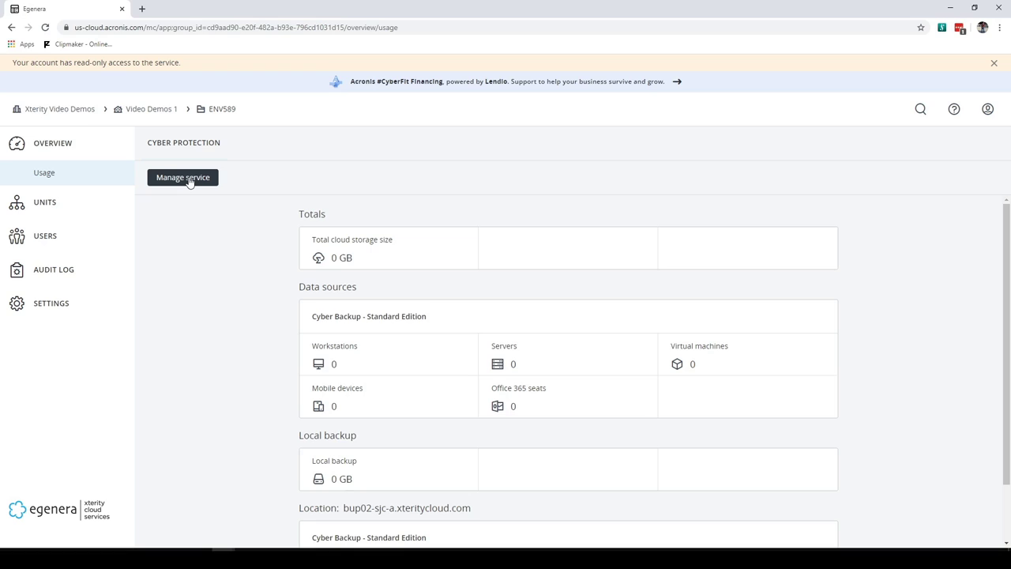
click(42, 202)
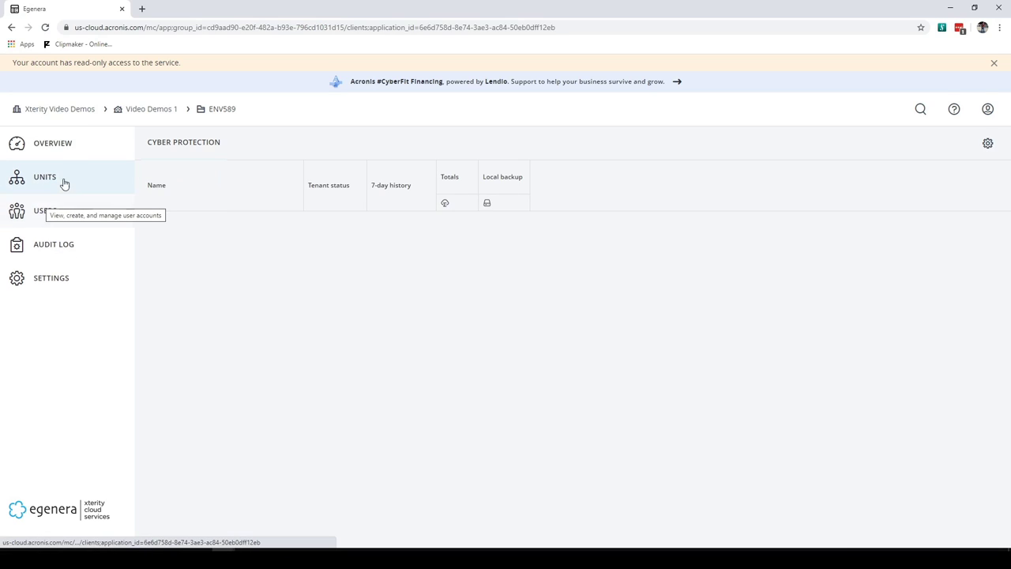
click(61, 145)
Launch the ENV589 protection console, dismiss the Add device prompt, and switch to the Mailinator inbox
click(188, 185)
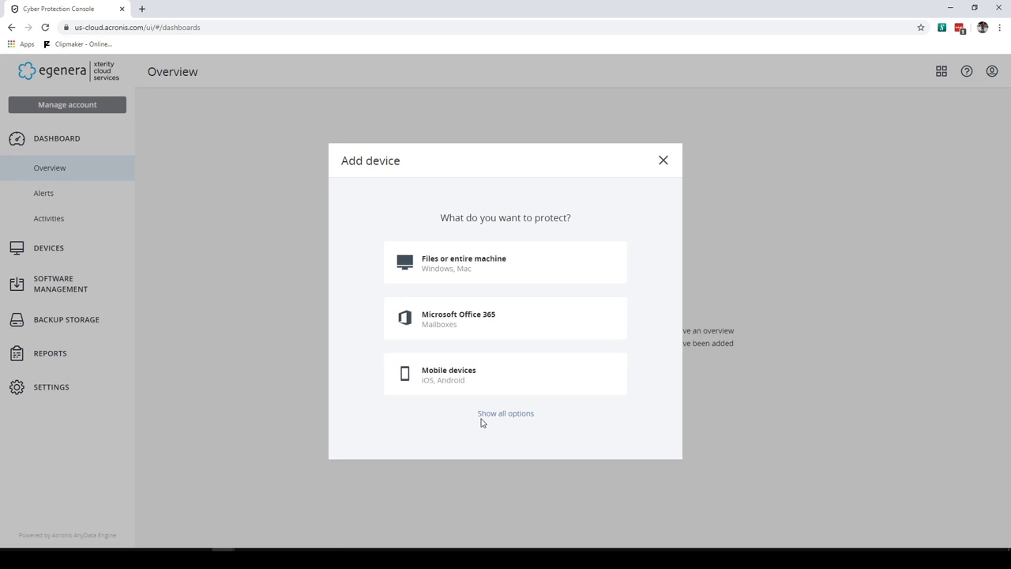
click(664, 160)
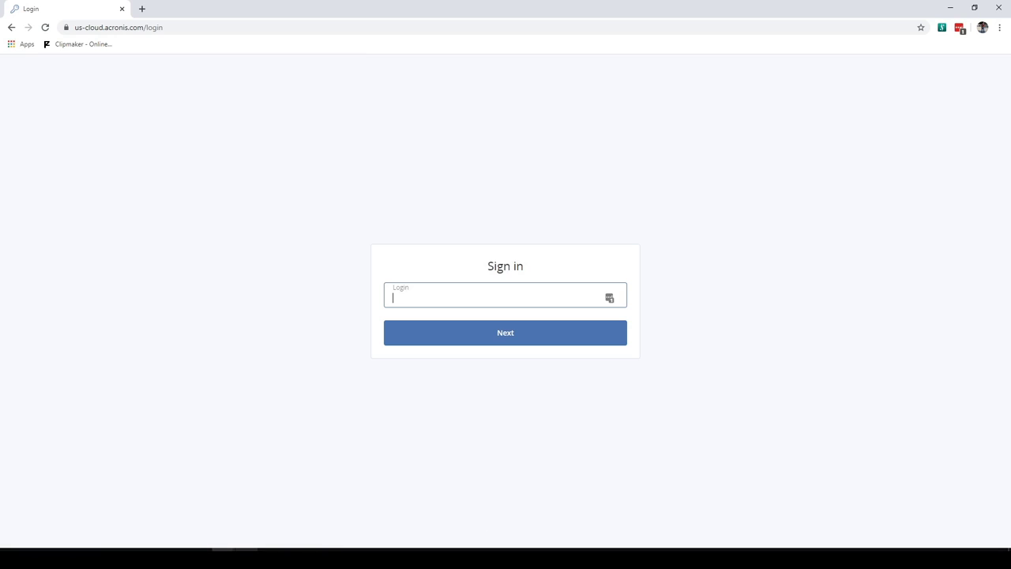
mouse_move(229, 542)
click(225, 490)
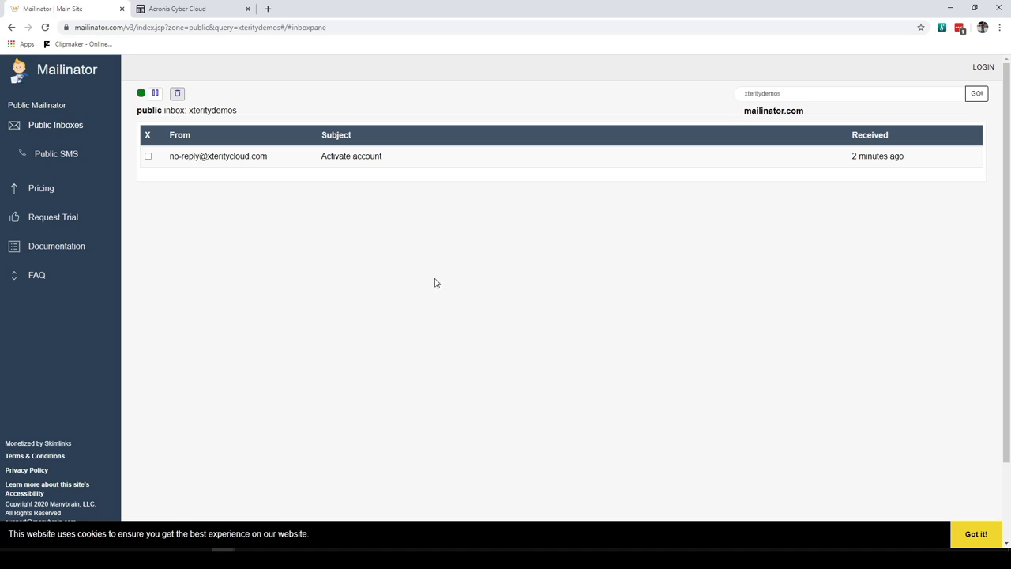
Open the Mailinator Activate account email, select the login name and follow the activation link
click(226, 160)
scroll(452, 353, down, 2)
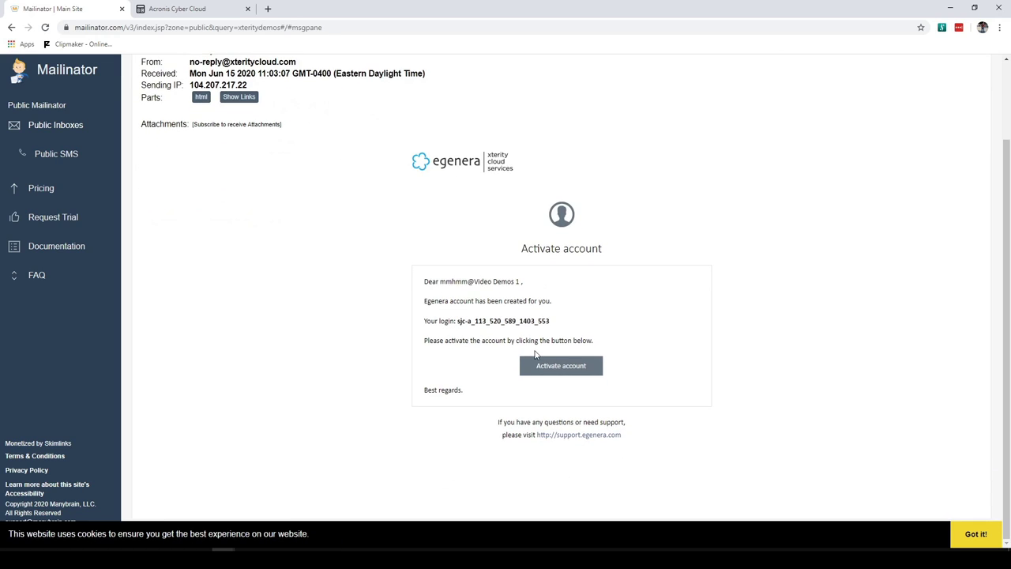
drag(556, 331, 458, 325)
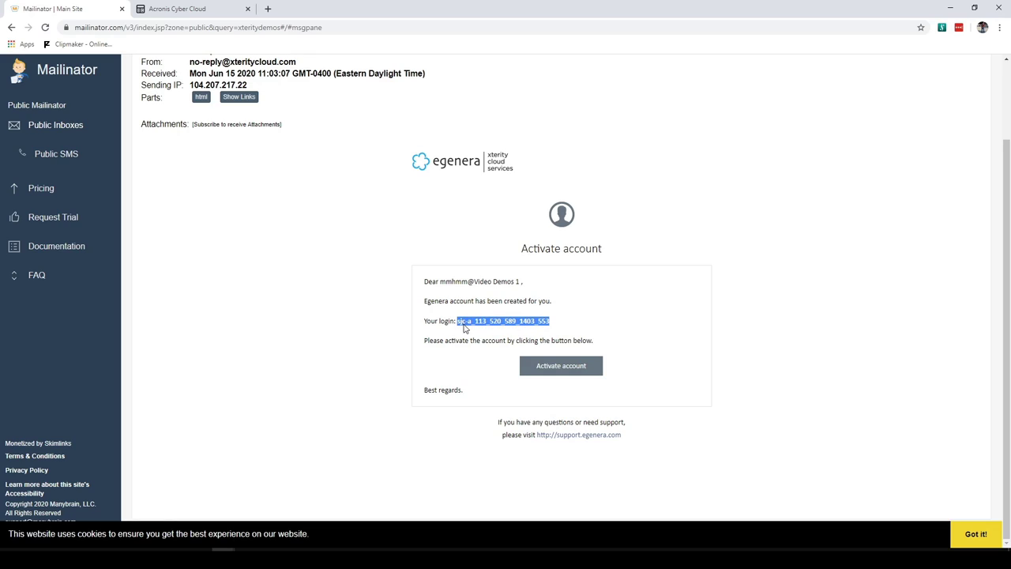
click(557, 368)
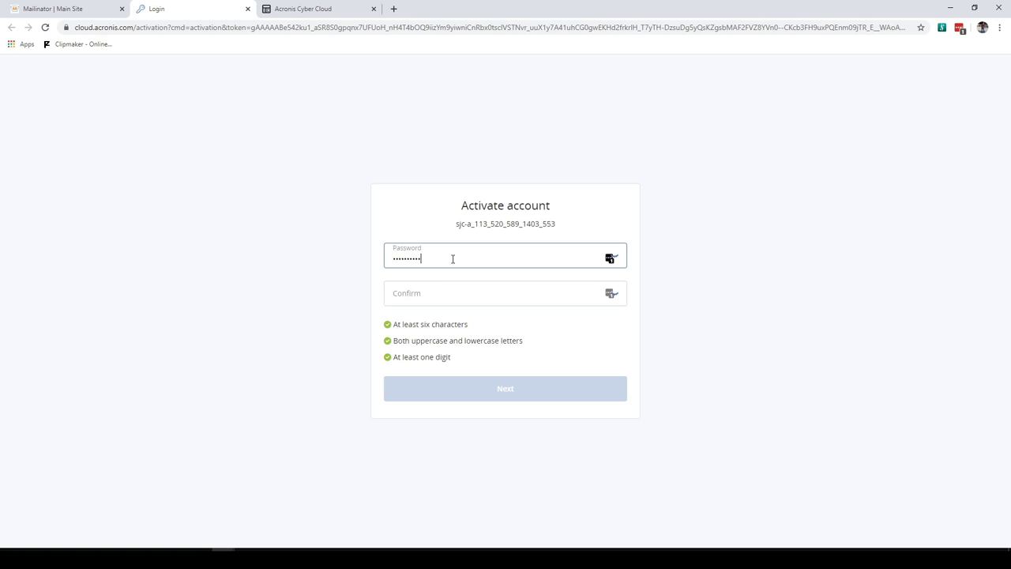
Confirm the password, accept the updated legal terms, and return to the Cyber Cloud client list
key(Tab)
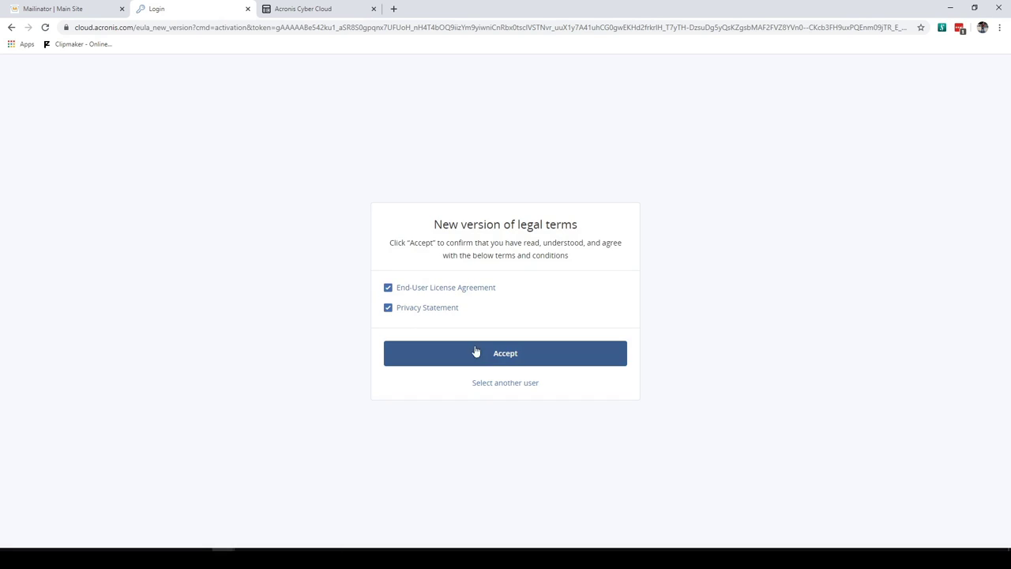
click(490, 354)
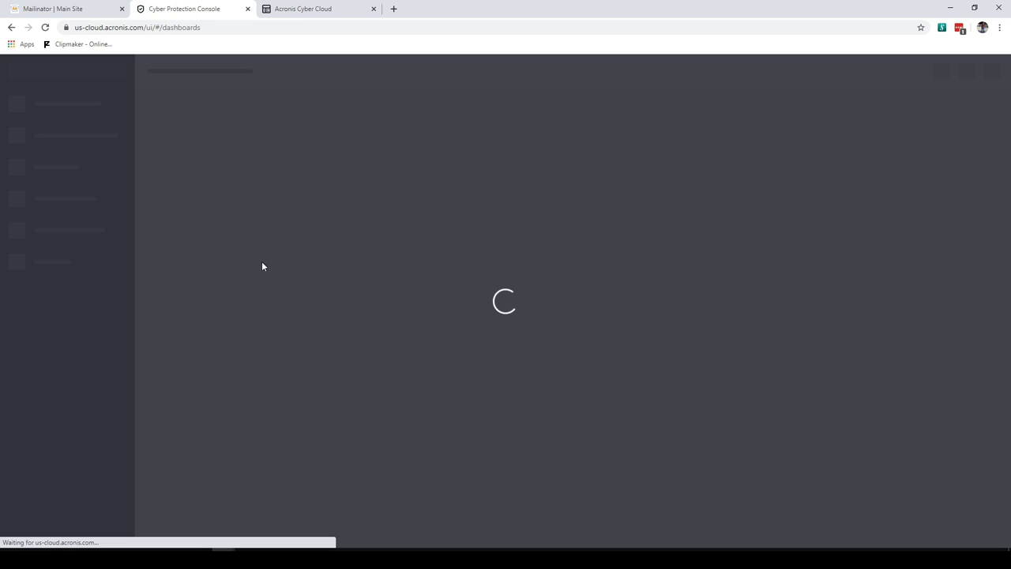
click(292, 9)
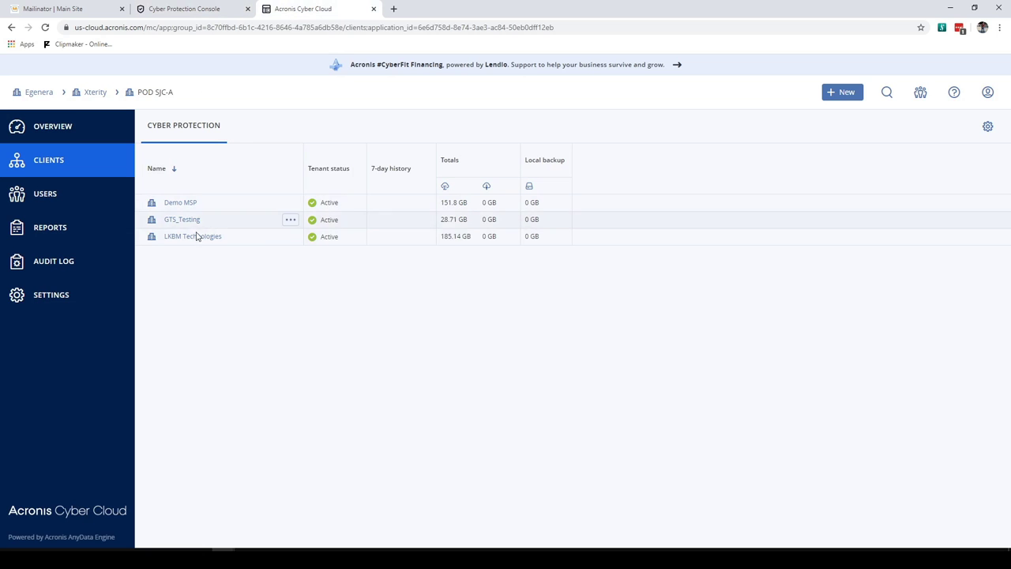
Download the Cyber Protection agent for Windows and run the installer, approving the UAC prompt
click(216, 11)
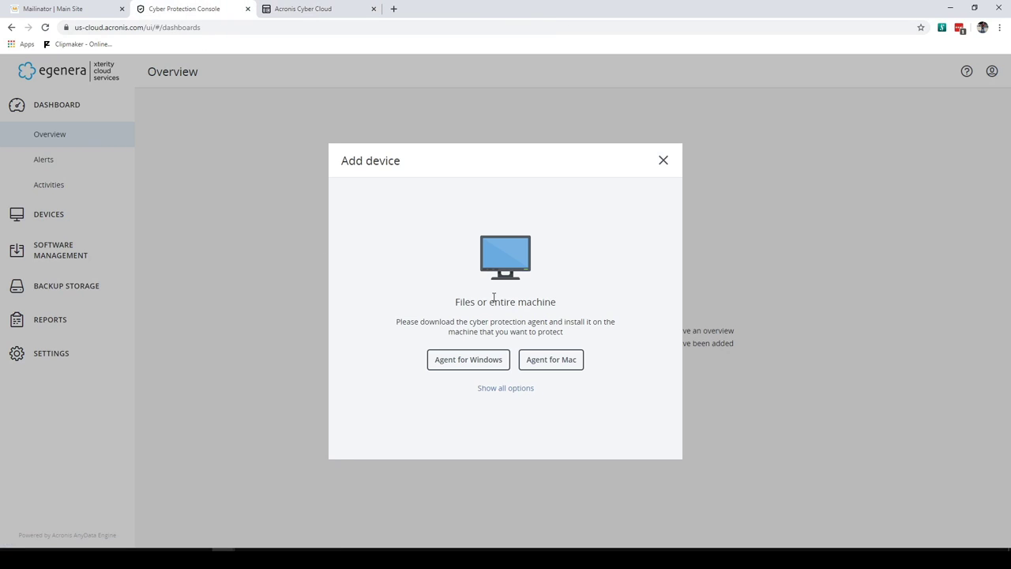
click(468, 360)
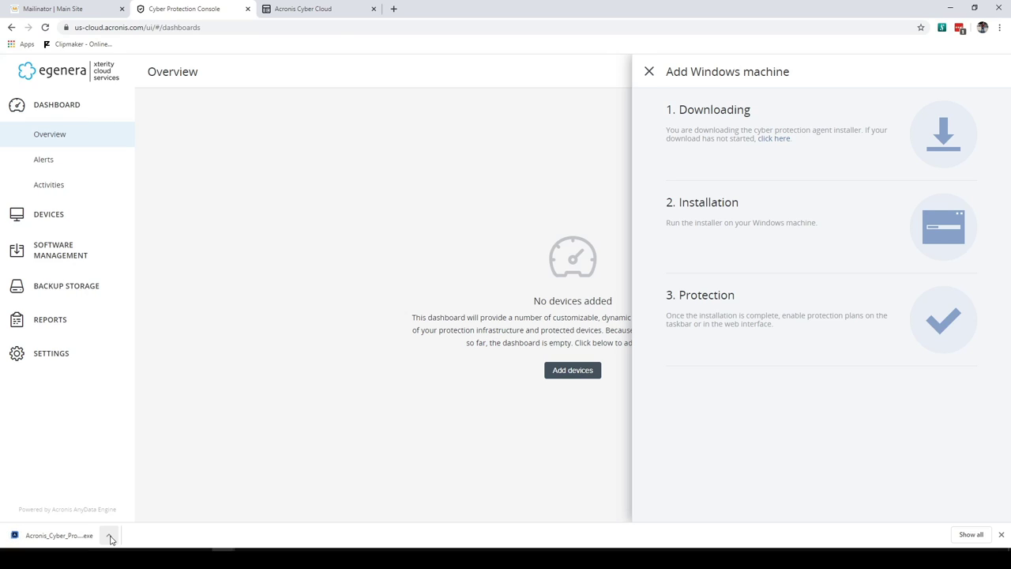
click(111, 537)
click(139, 468)
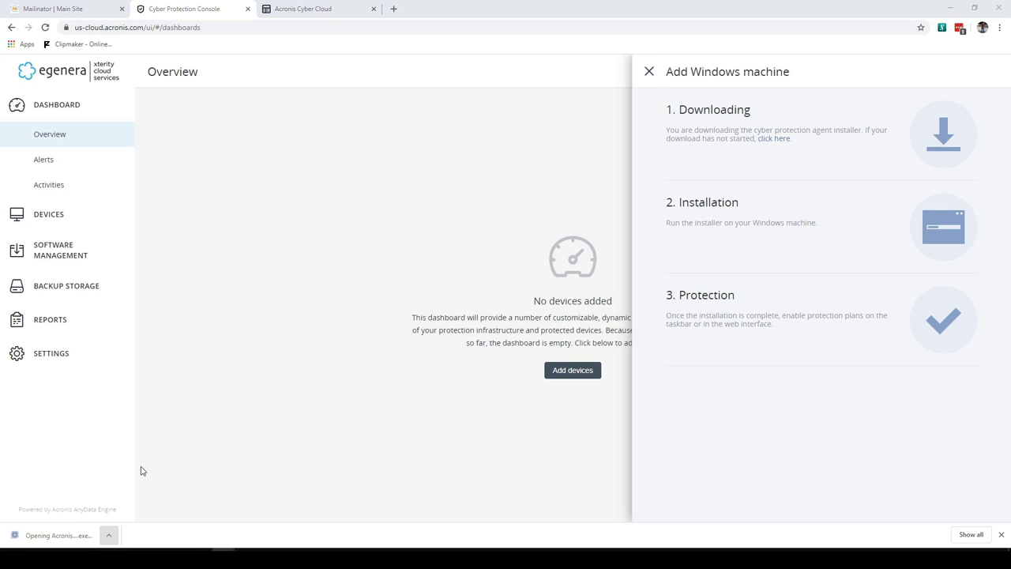
click(428, 345)
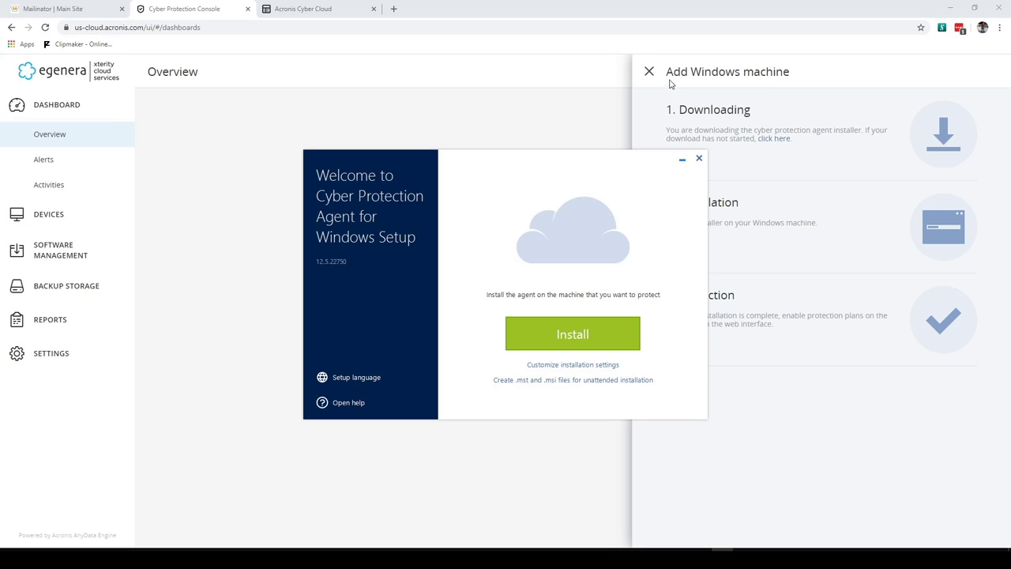
Start the agent installation and look through the console's Add devices options while it runs
click(586, 346)
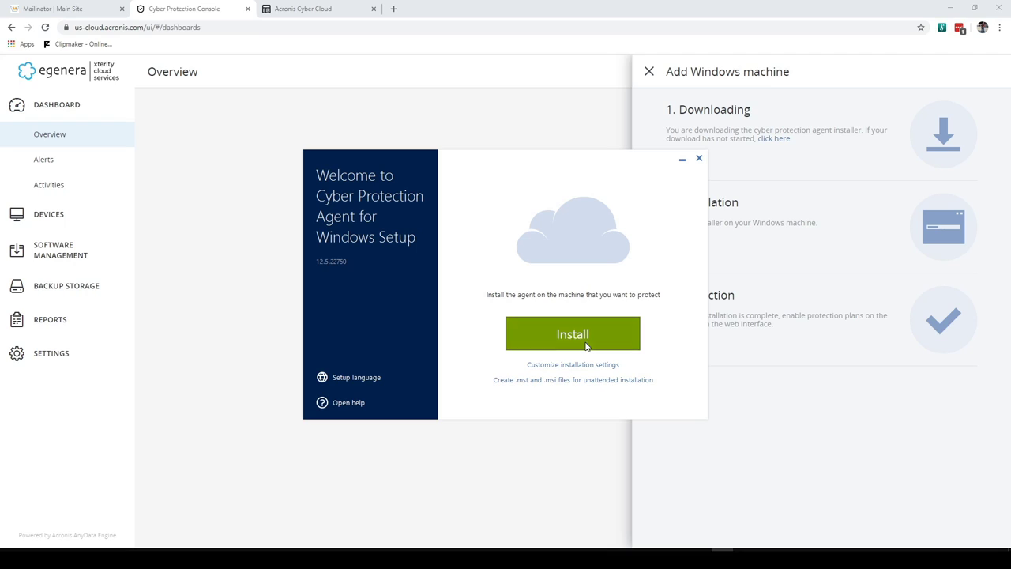
drag(466, 162, 298, 143)
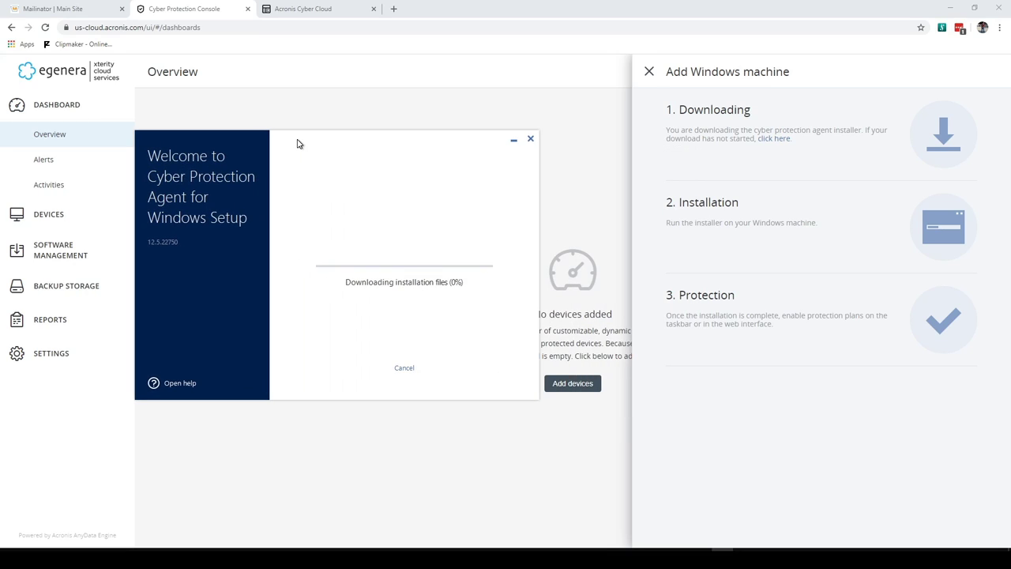
click(650, 74)
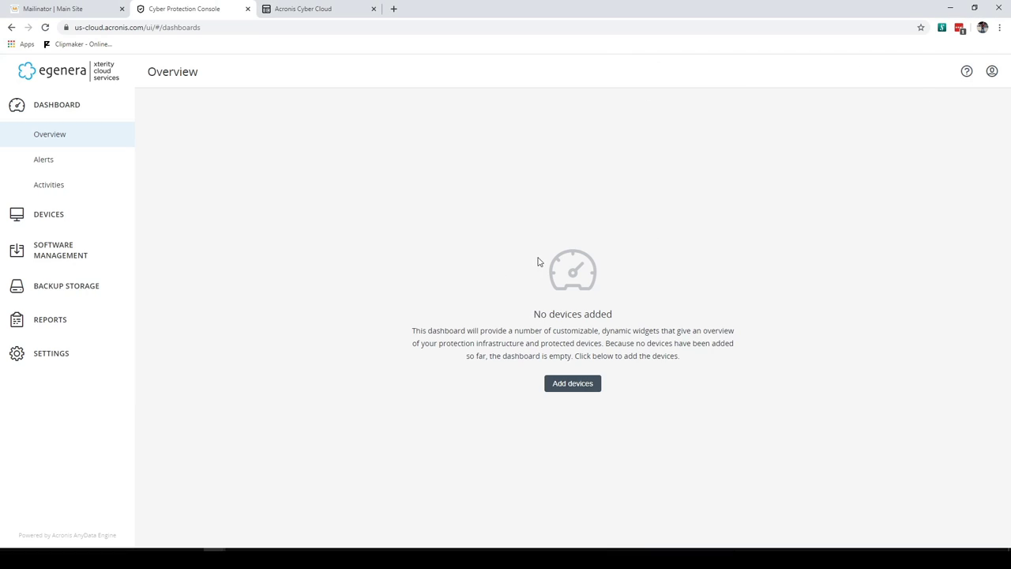
click(560, 390)
scroll(786, 377, down, 2)
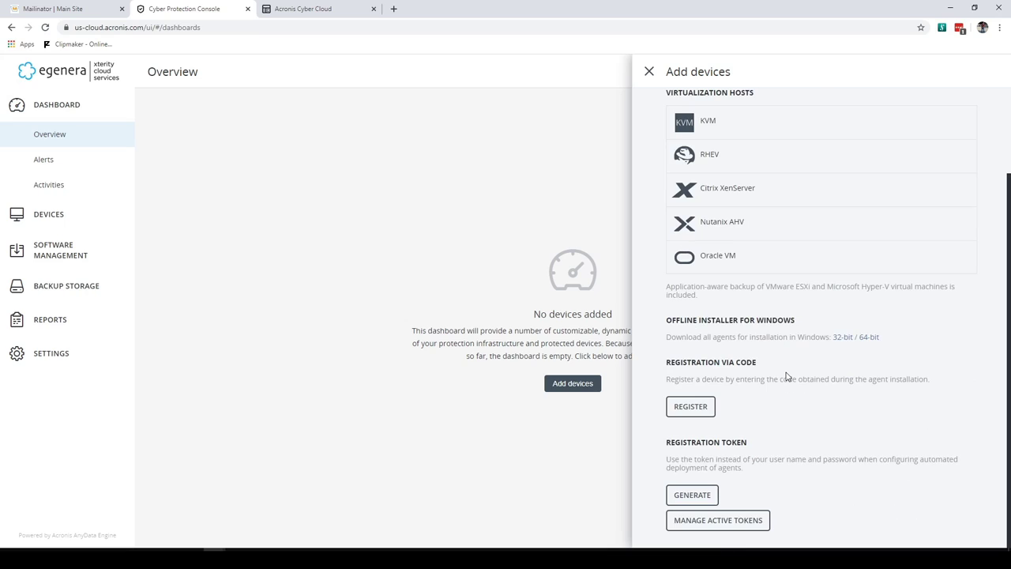
scroll(786, 379, up, 2)
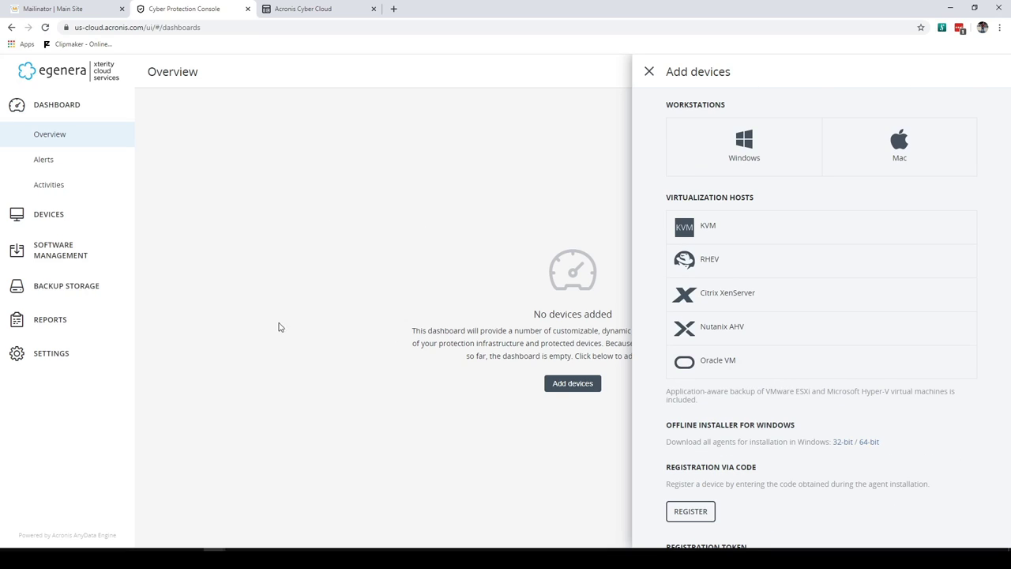
scroll(802, 373, down, 2)
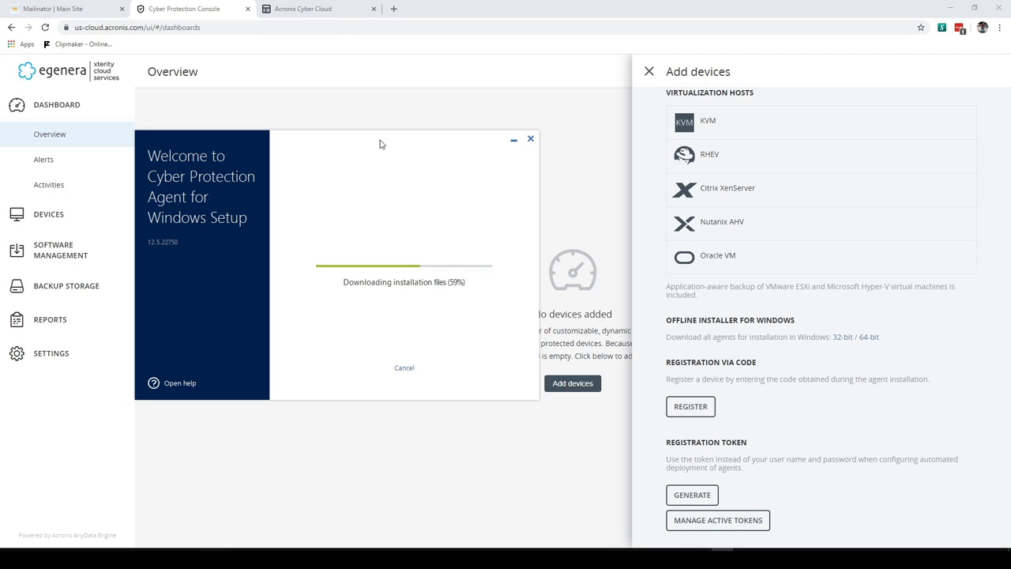
drag(379, 144, 312, 130)
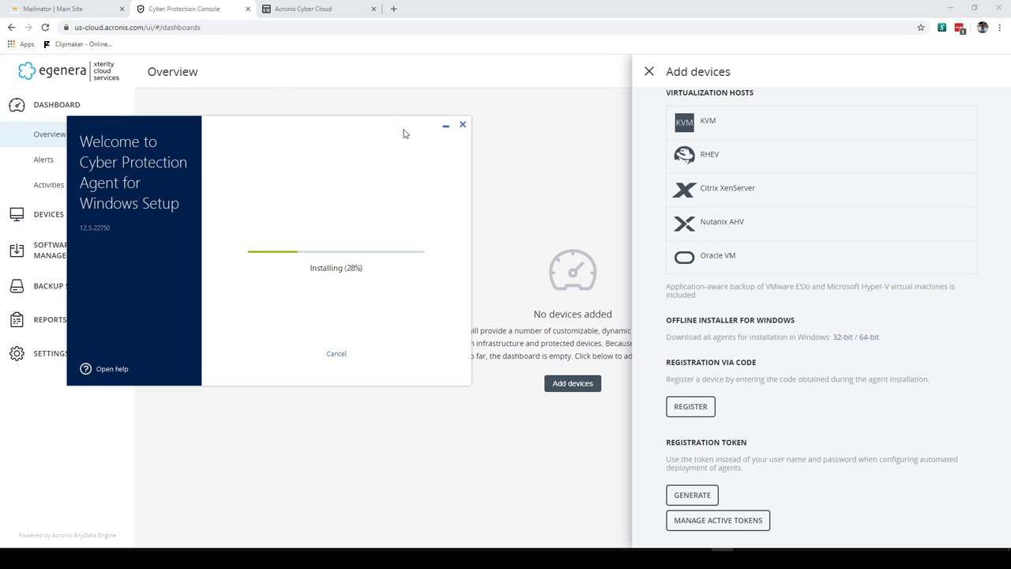
Recheck the activation email, then bring the setup window forward until it shows Almost done
click(68, 14)
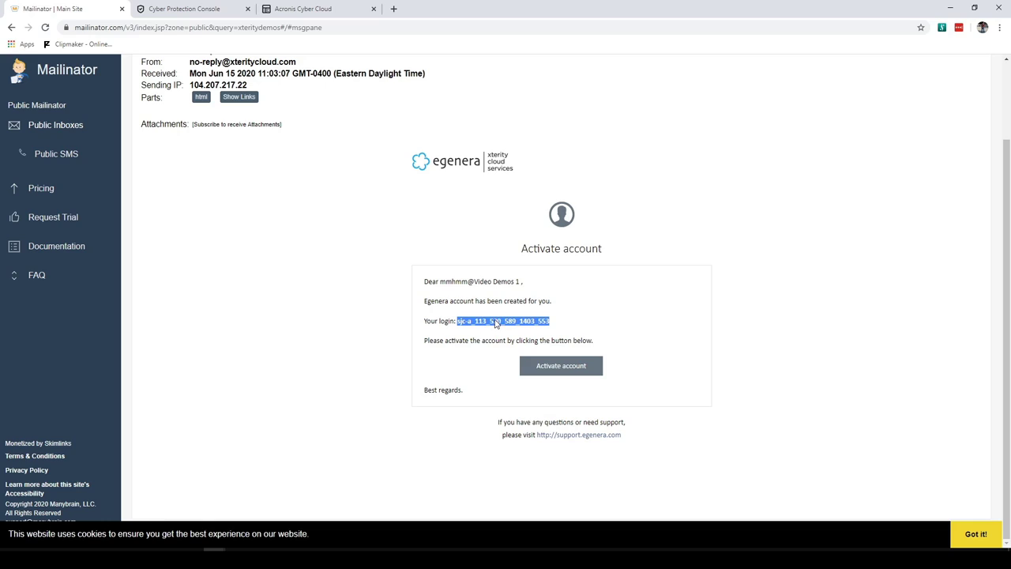
click(186, 10)
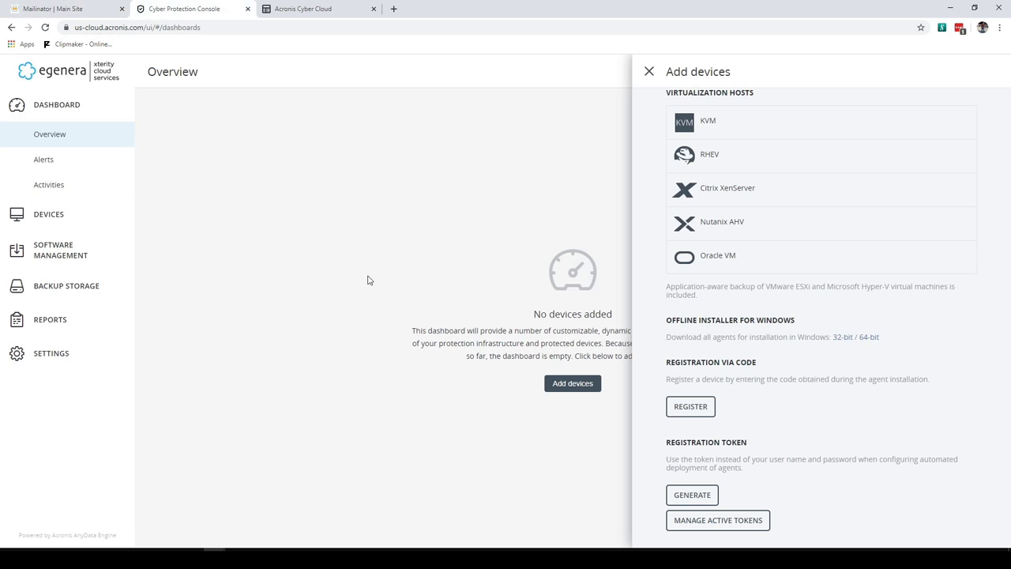
key(alt+Tab)
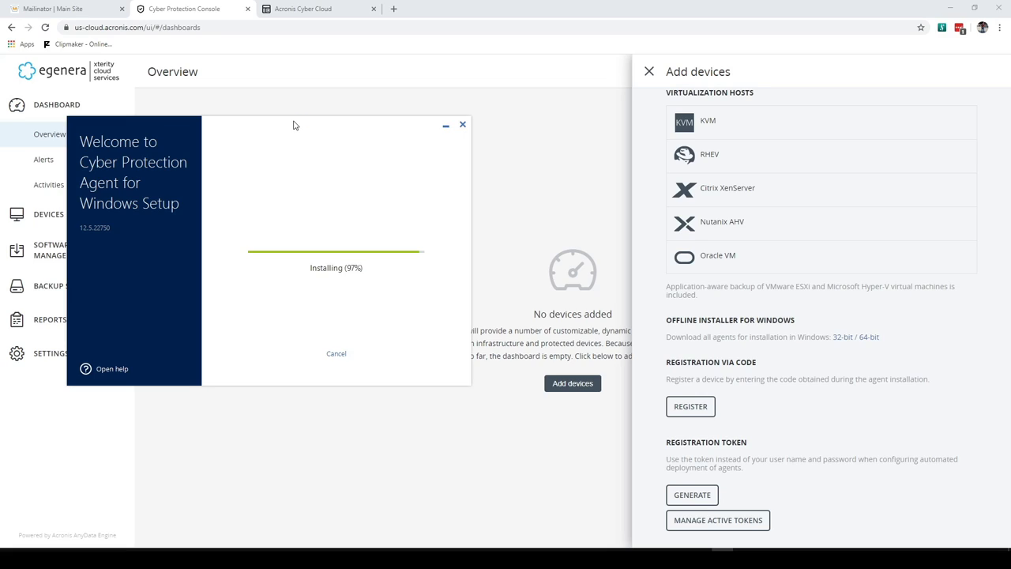
drag(294, 124, 391, 118)
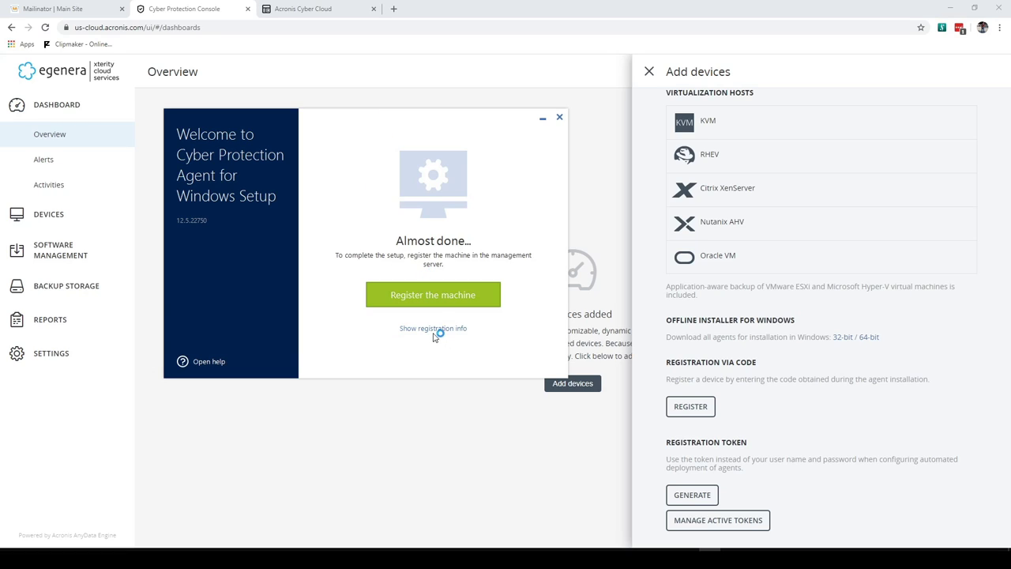
Copy the machine's registration code and register the device with it in the console
click(433, 328)
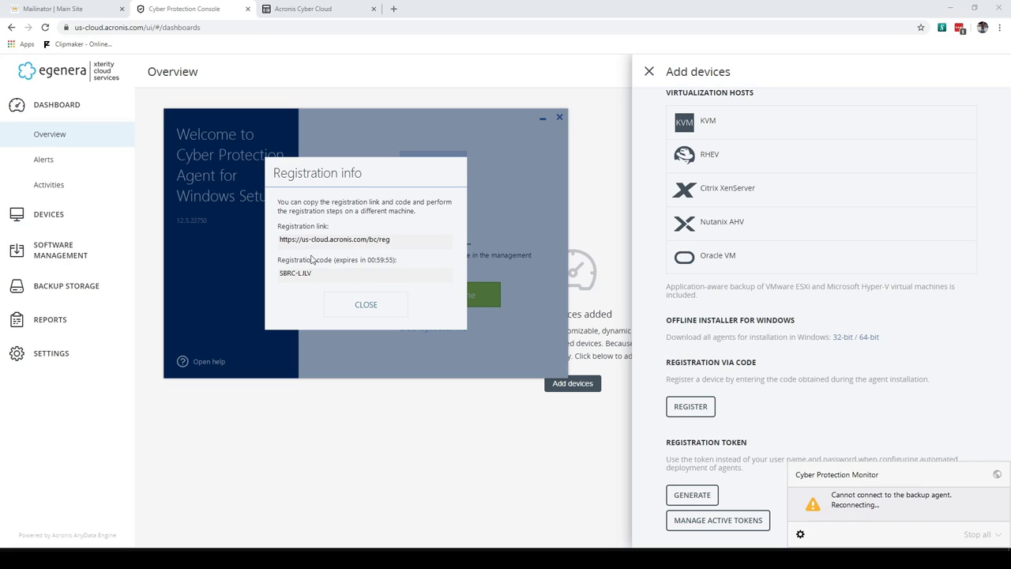
drag(315, 275, 281, 274)
right_click(283, 277)
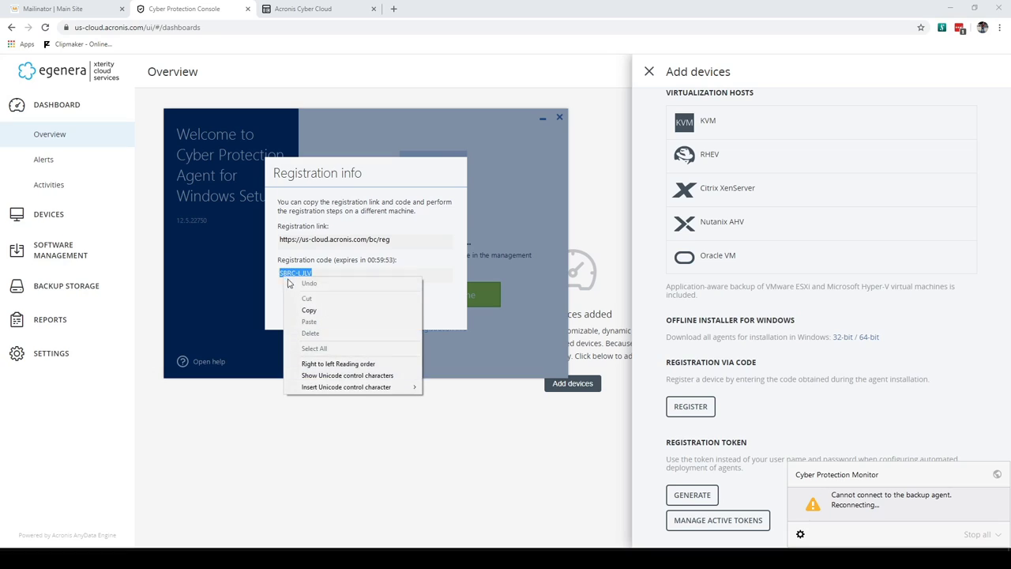
click(308, 312)
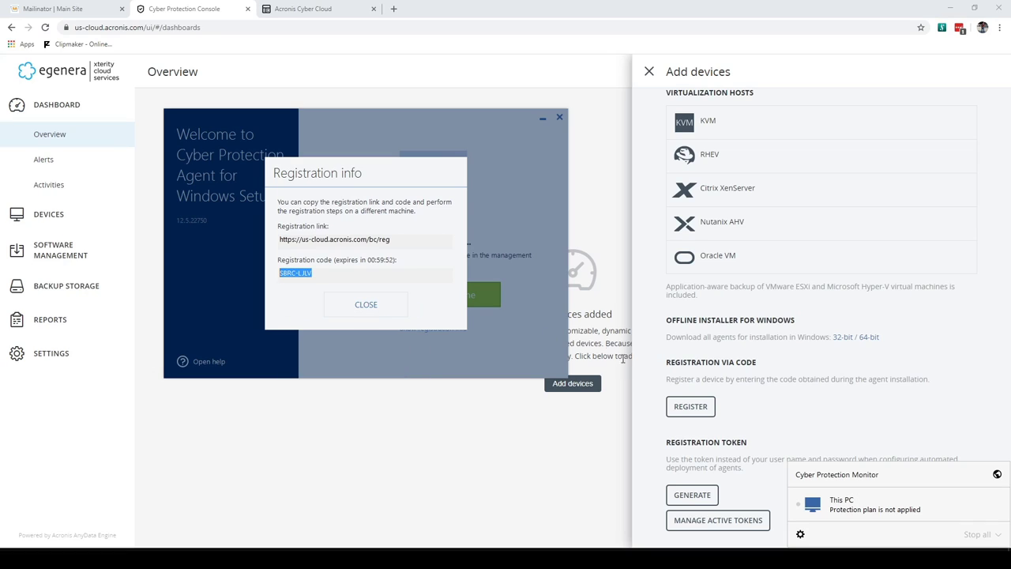
click(690, 407)
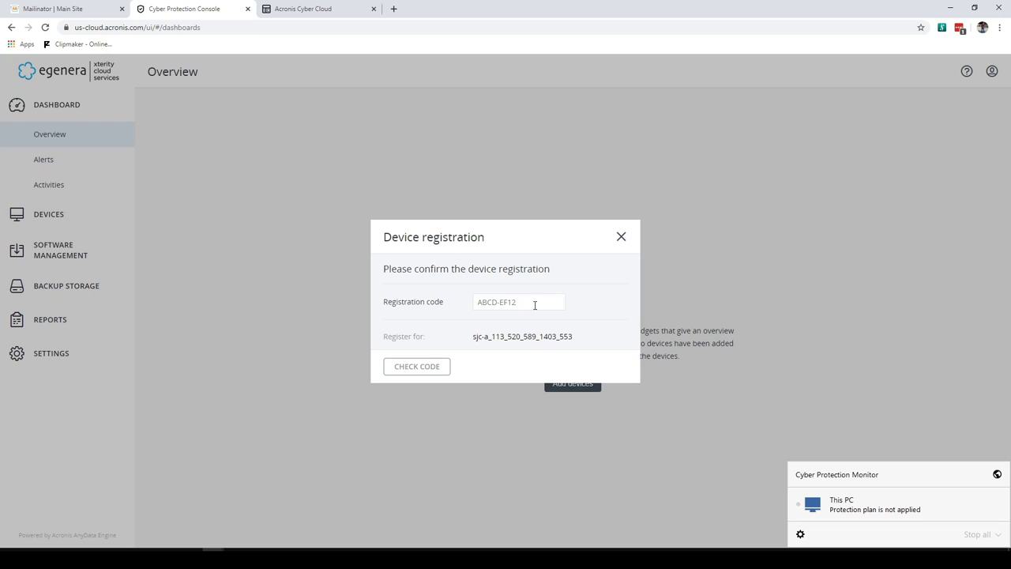
click(474, 300)
key(ctrl+v)
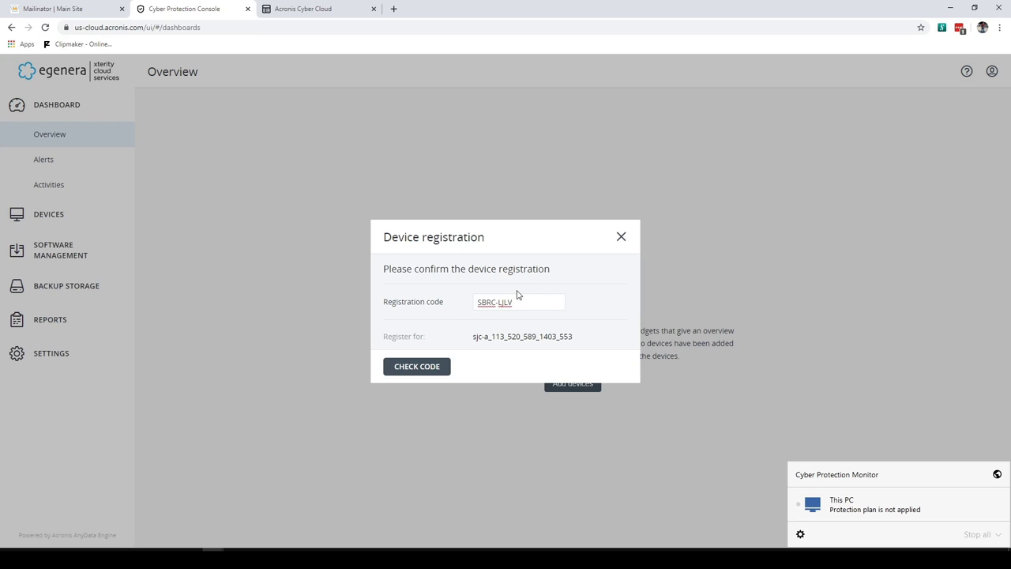
click(430, 368)
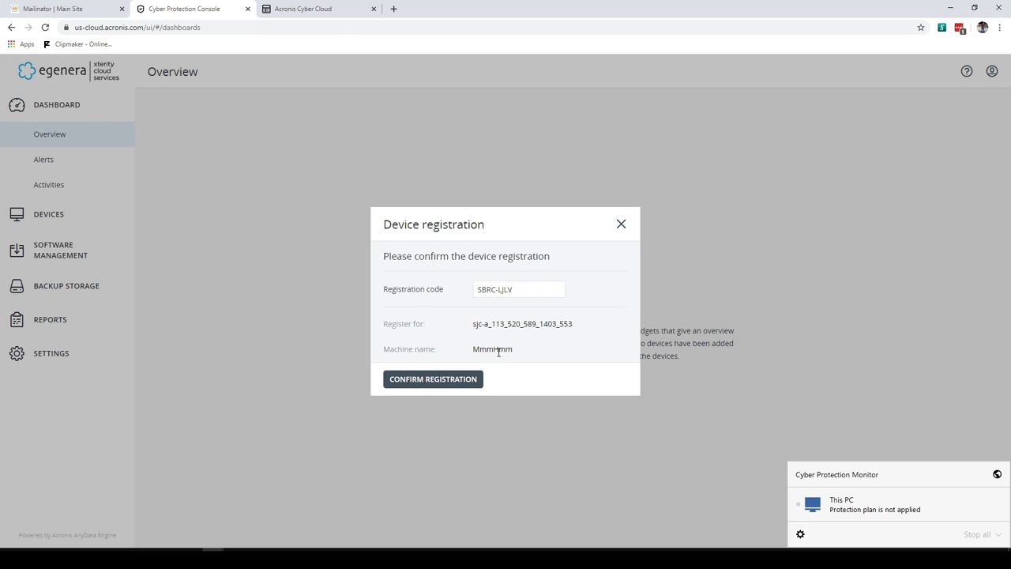
click(435, 380)
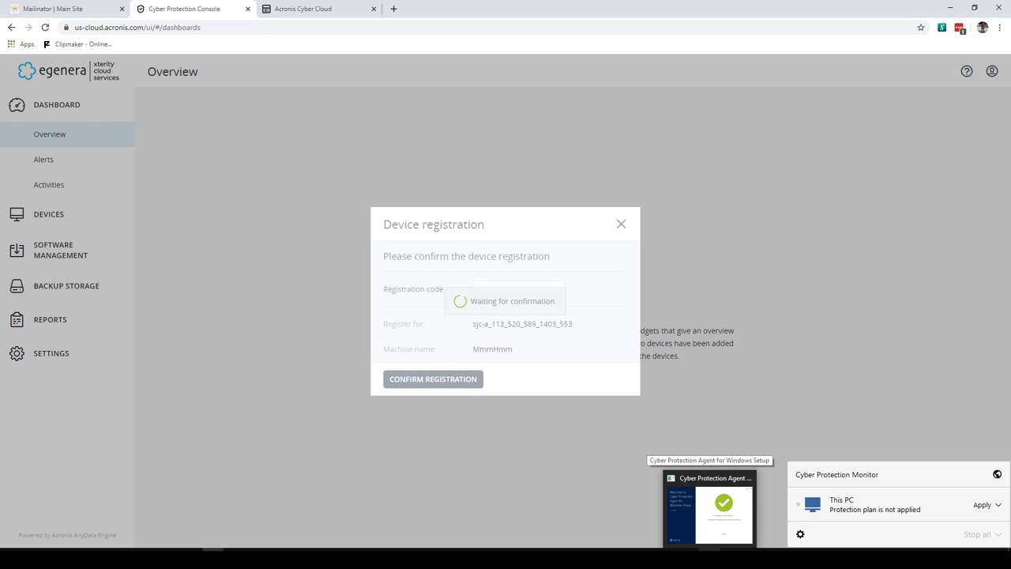
Close the finished agent setup and dismiss the Device registration Success message
click(710, 557)
click(353, 305)
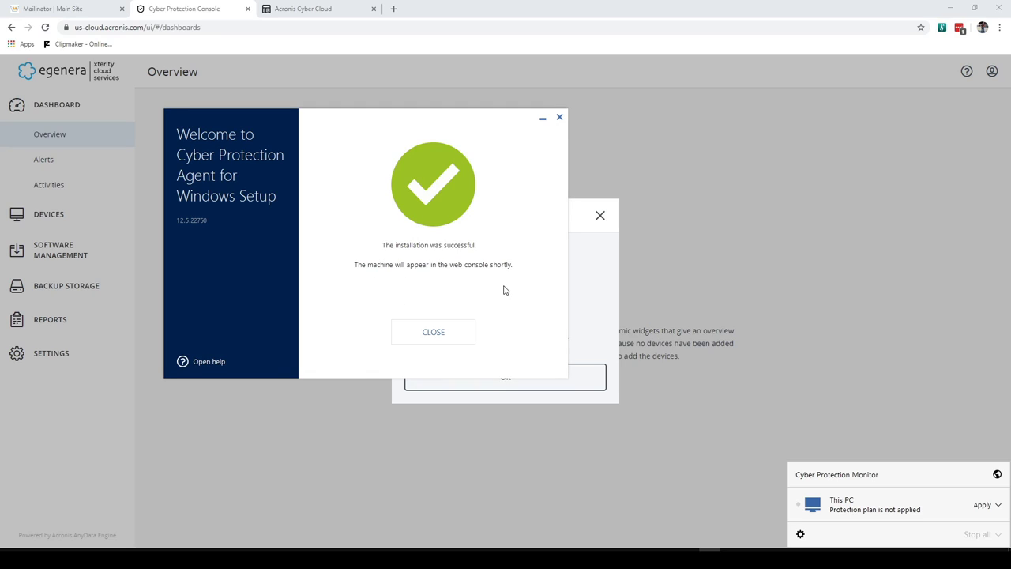
click(433, 333)
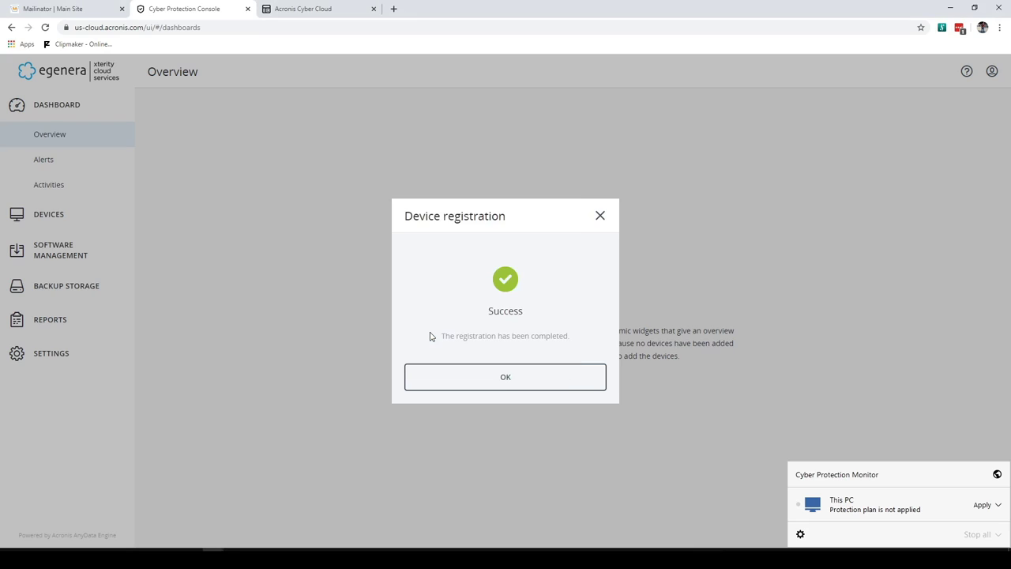
click(517, 384)
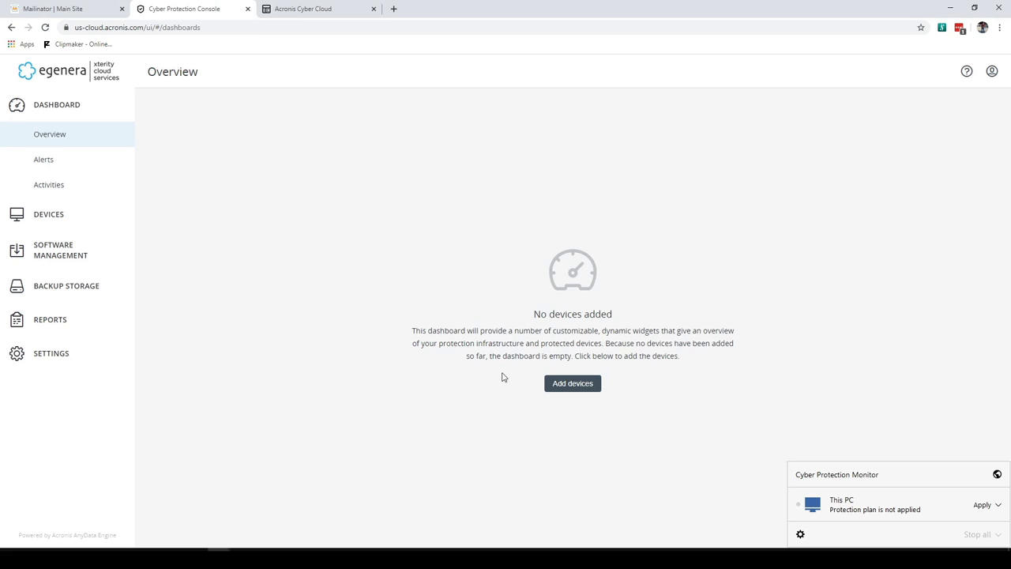
Select MmmHmm under All devices and start a new protection plan for it
click(50, 213)
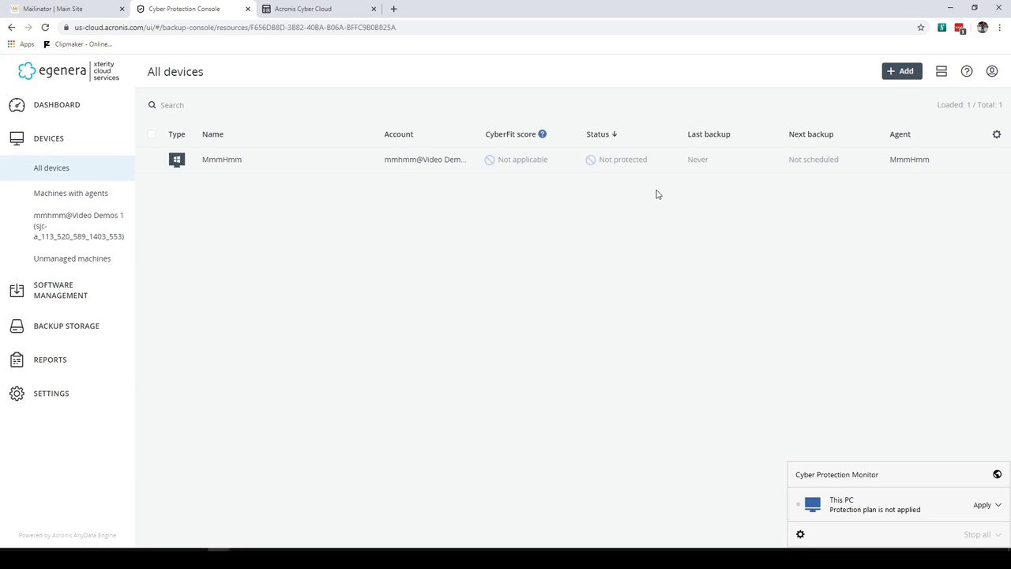
click(313, 161)
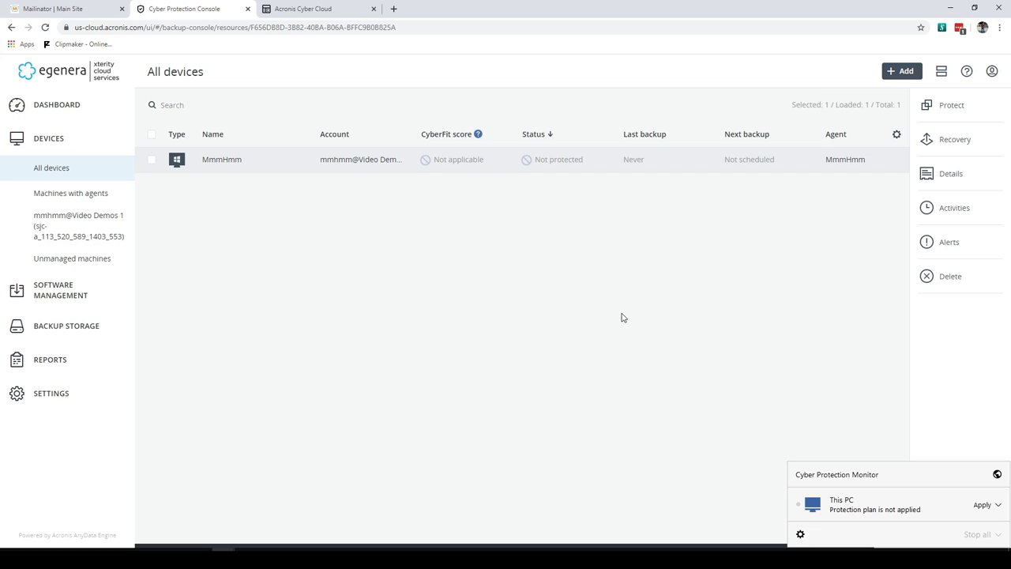
click(946, 115)
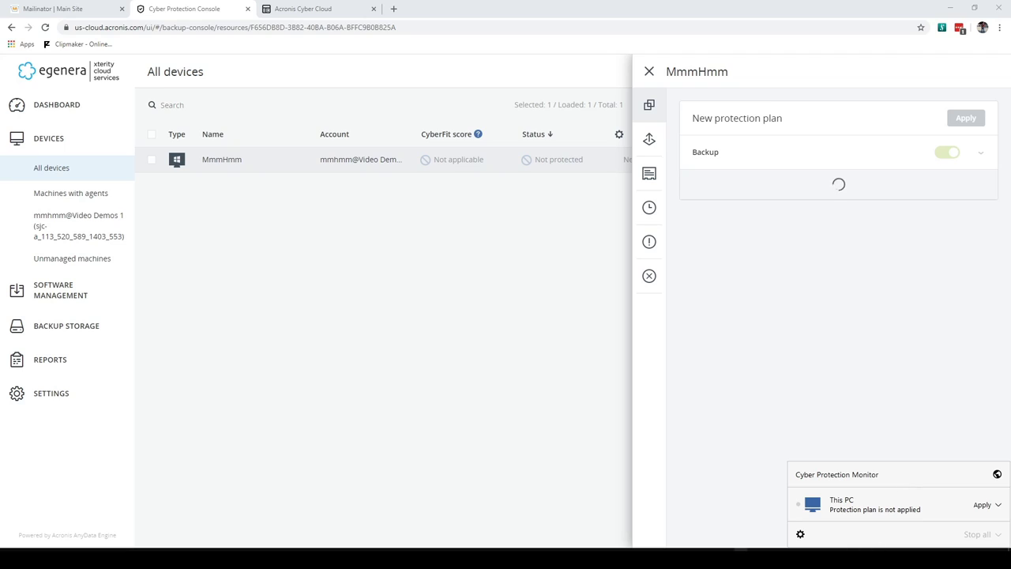
Clear the tray notifications and name the new protection plan 'full Machine'
click(741, 558)
click(741, 558)
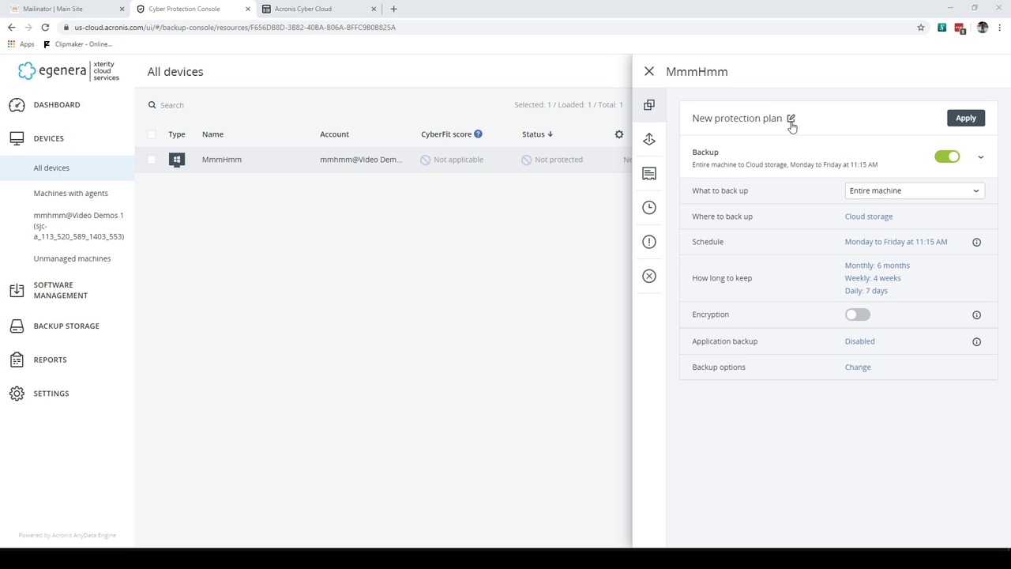
click(790, 123)
text(full Machine)
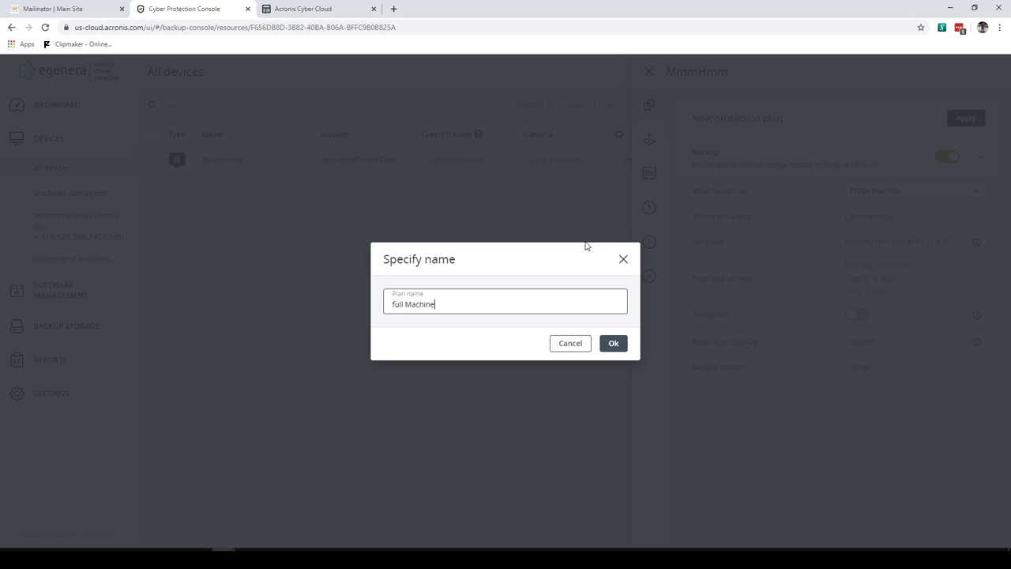
click(613, 343)
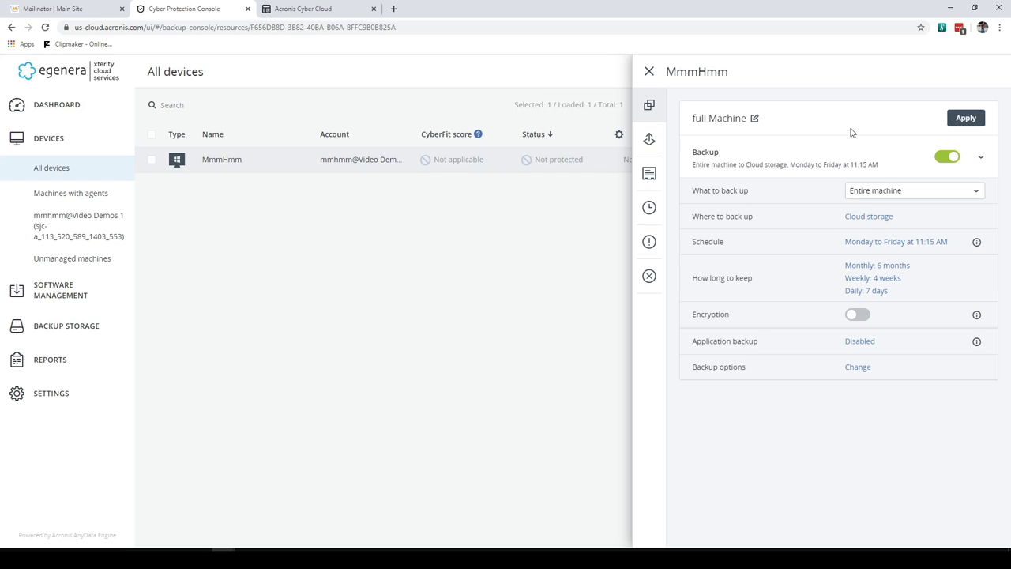
Change the backup schedule from weekly to daily at 11:15 AM
click(875, 245)
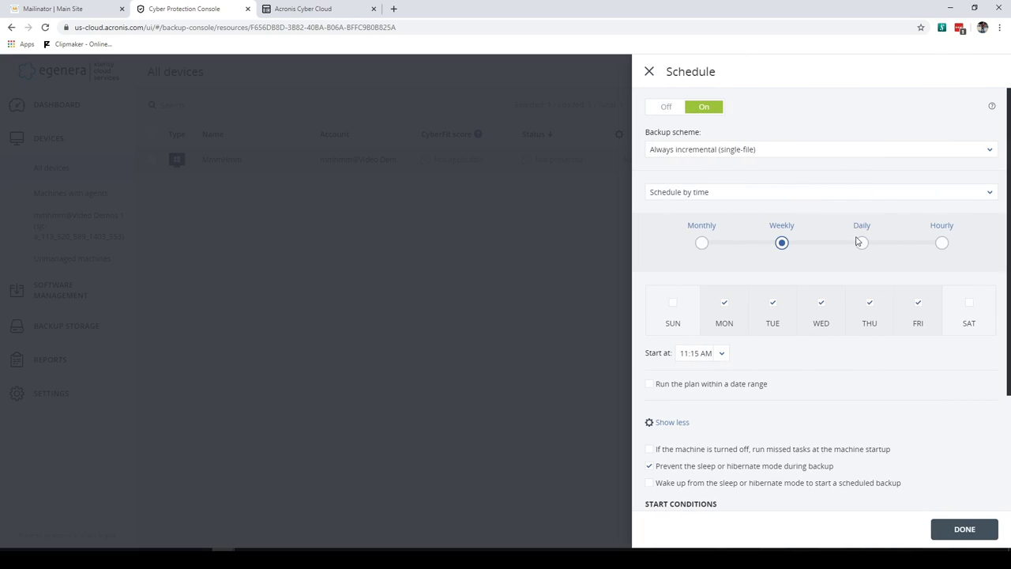
click(862, 244)
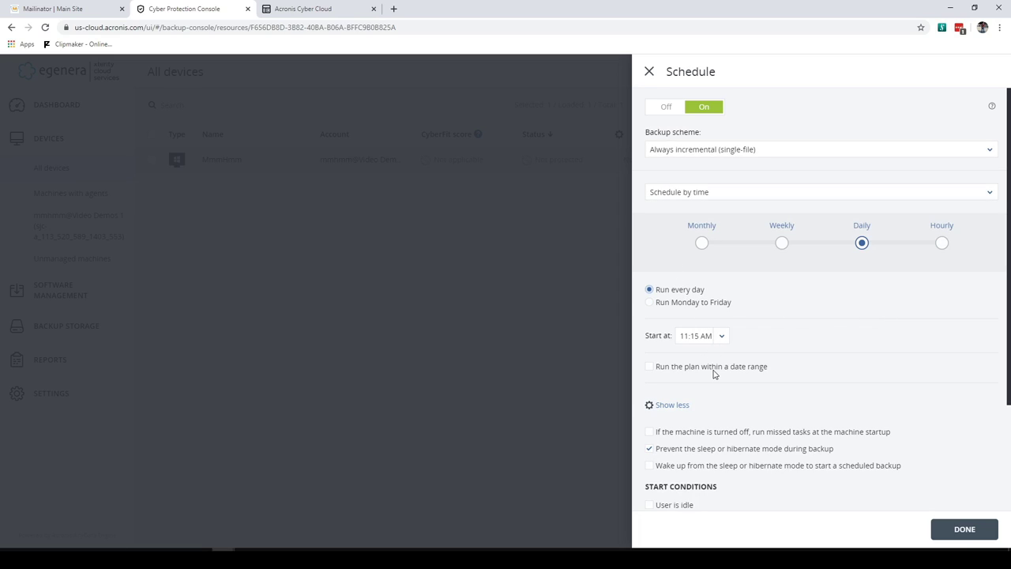
scroll(726, 379, down, 2)
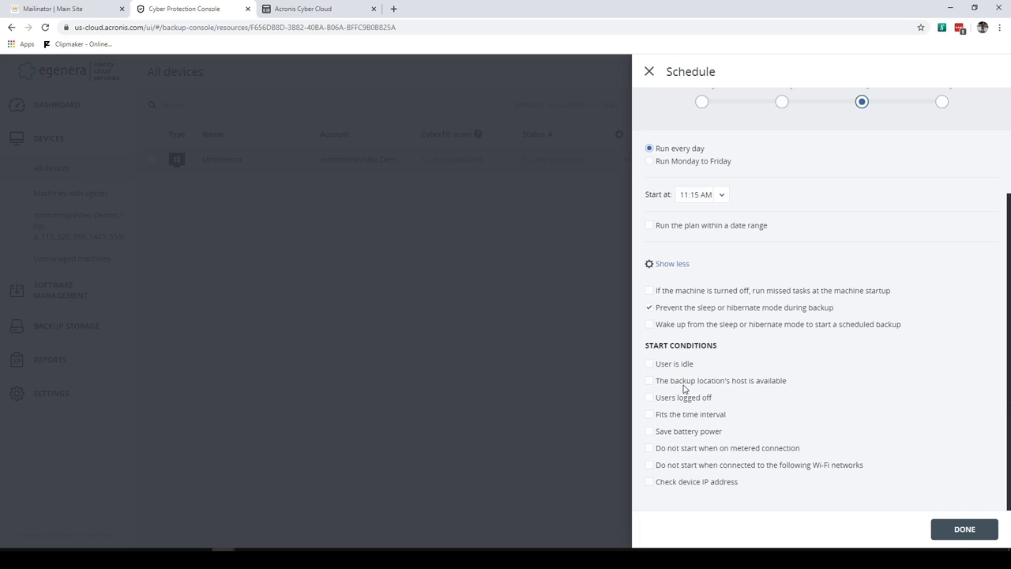
scroll(684, 388, up, 2)
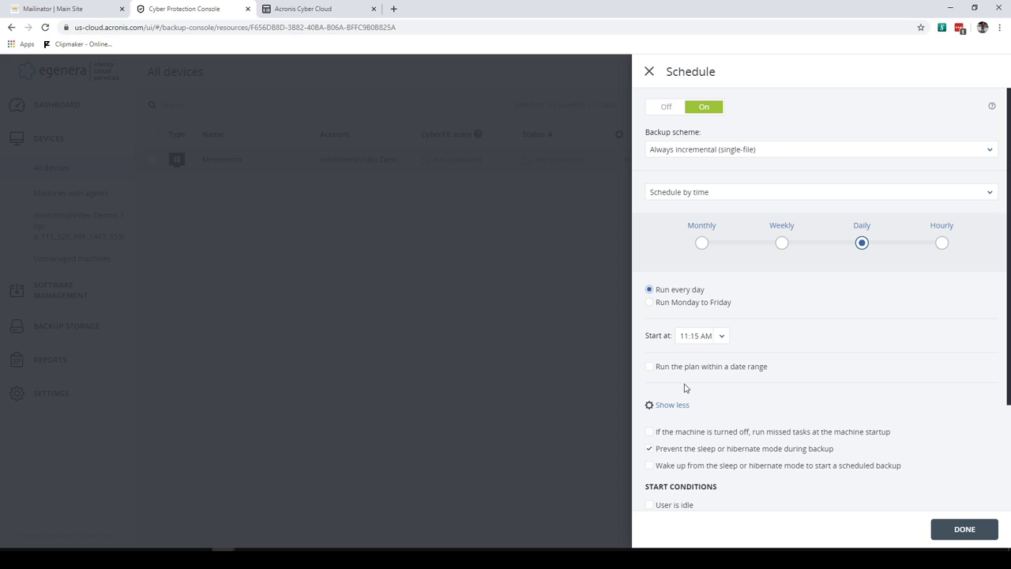
click(967, 531)
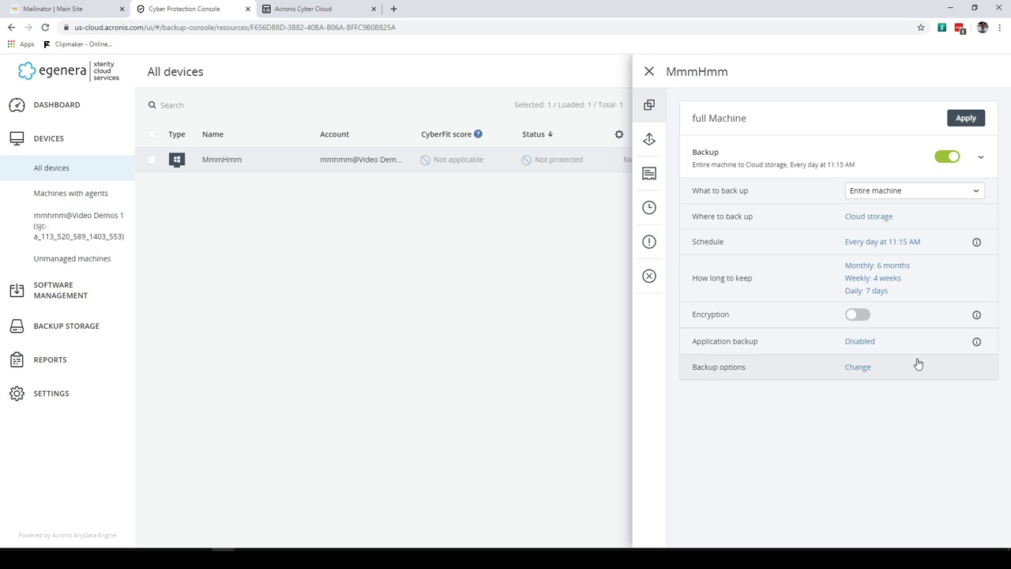
click(877, 274)
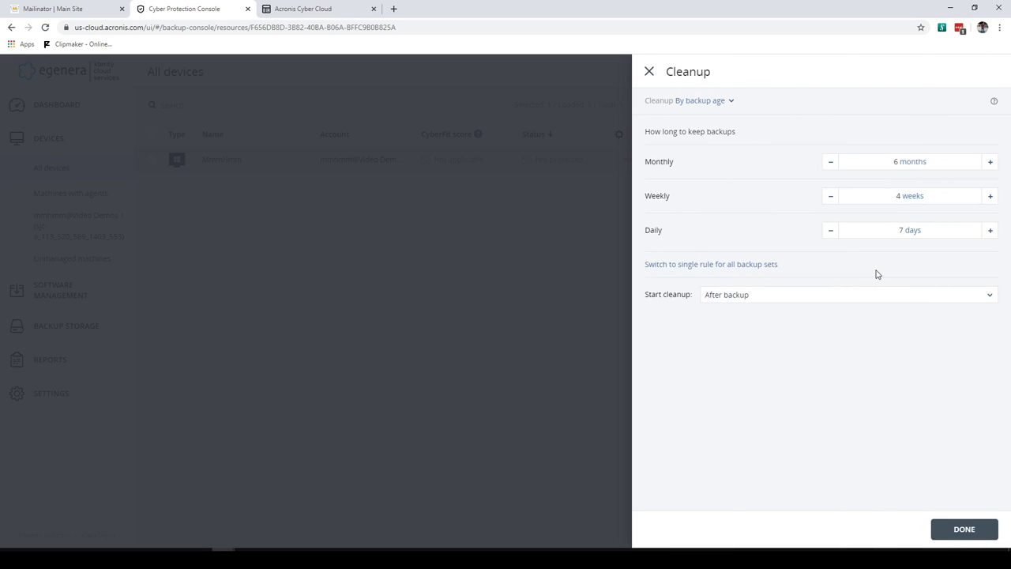
click(718, 101)
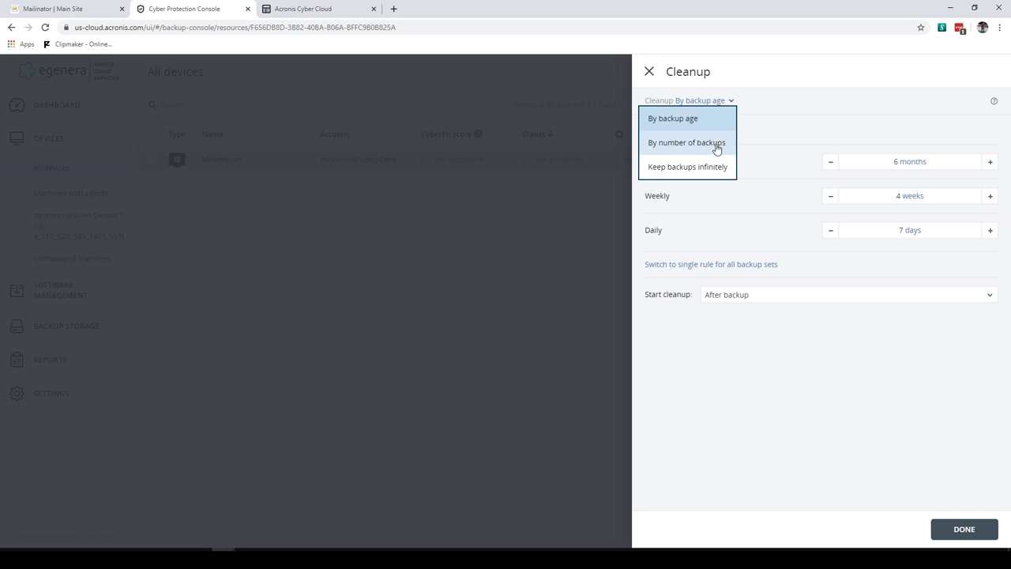
click(830, 104)
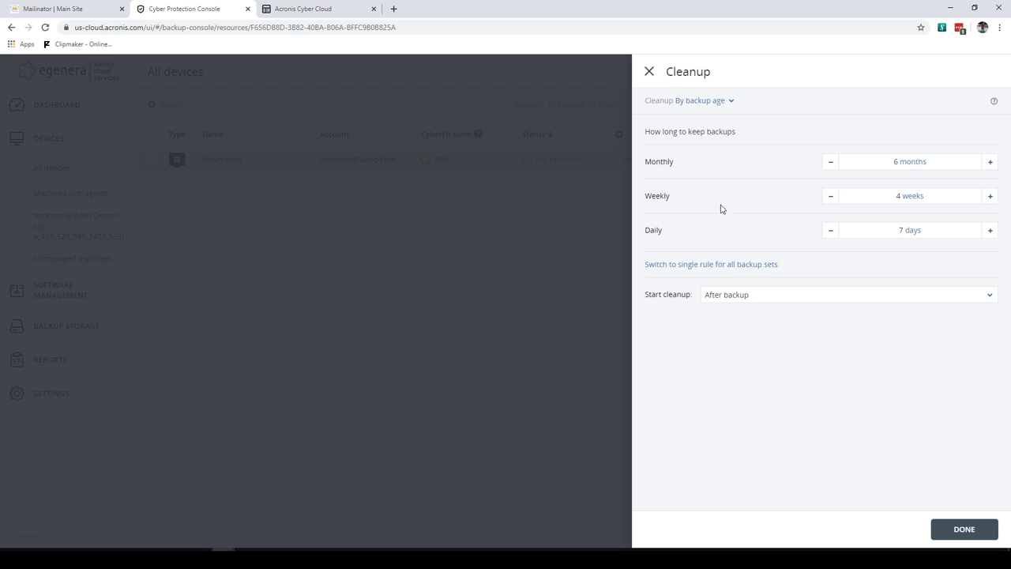
click(955, 527)
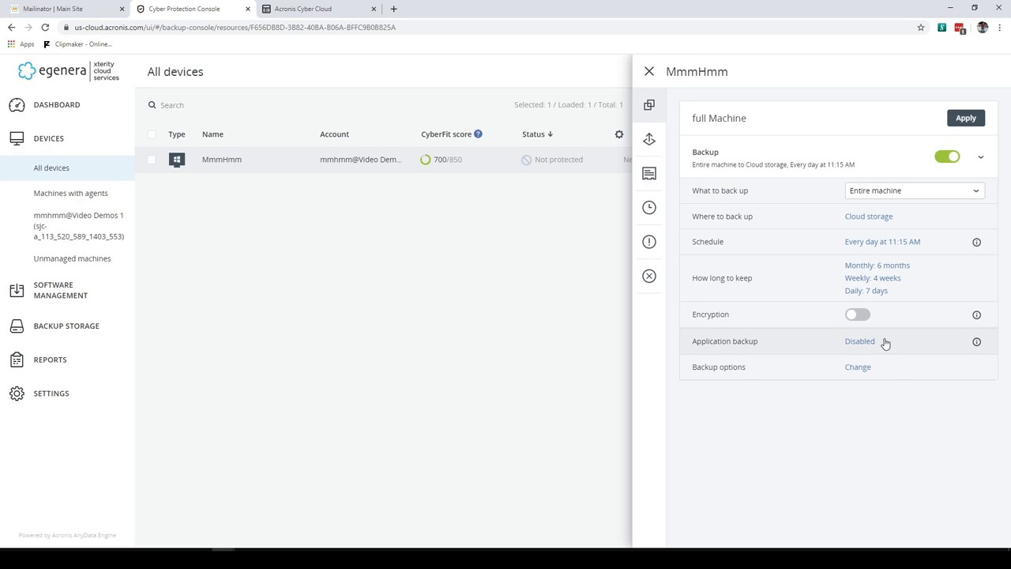
click(859, 315)
click(432, 253)
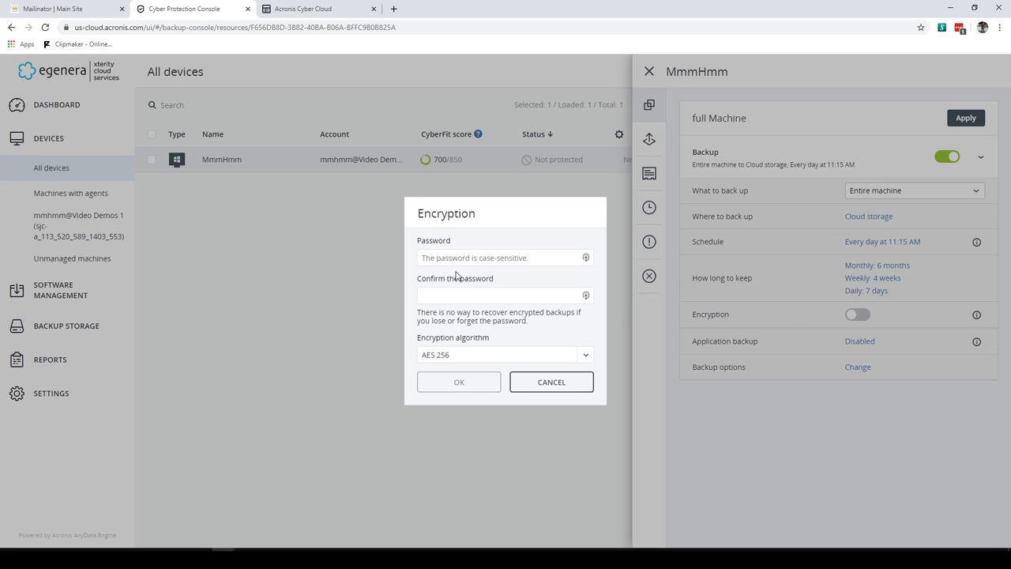
click(452, 357)
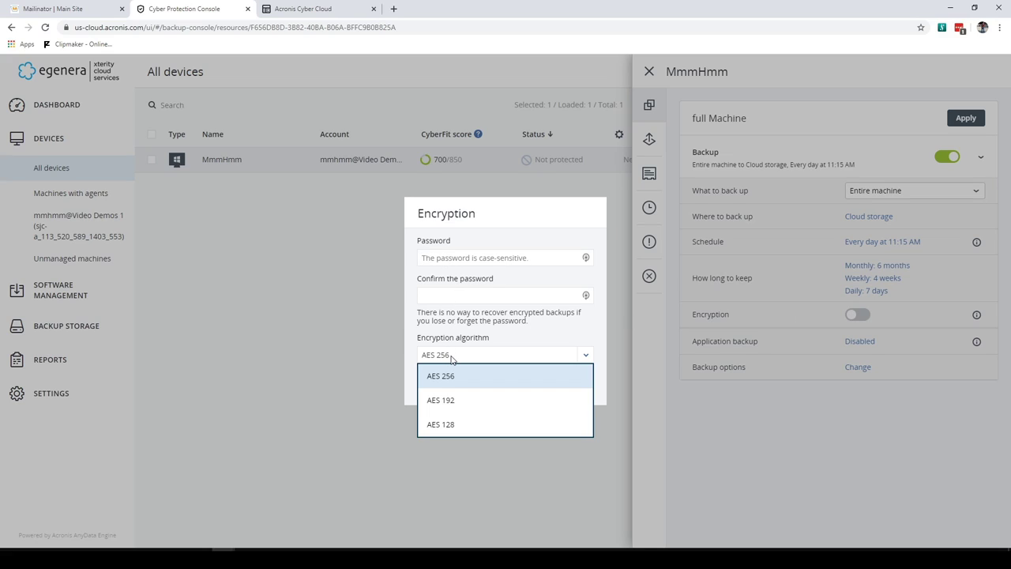
click(470, 332)
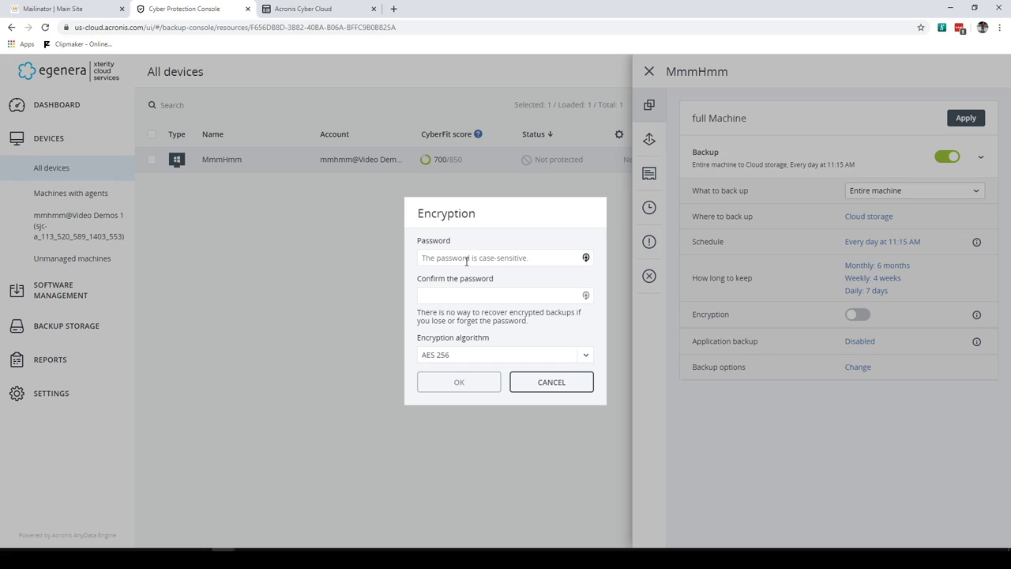
click(543, 382)
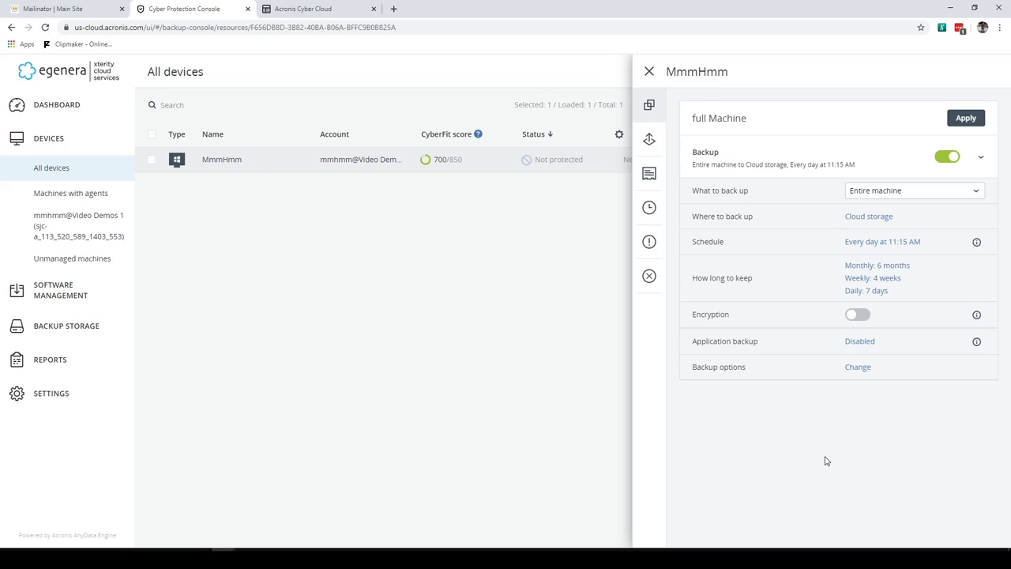
Review the application-aware backup settings, then set backup compression to Maximum in additional options
click(866, 342)
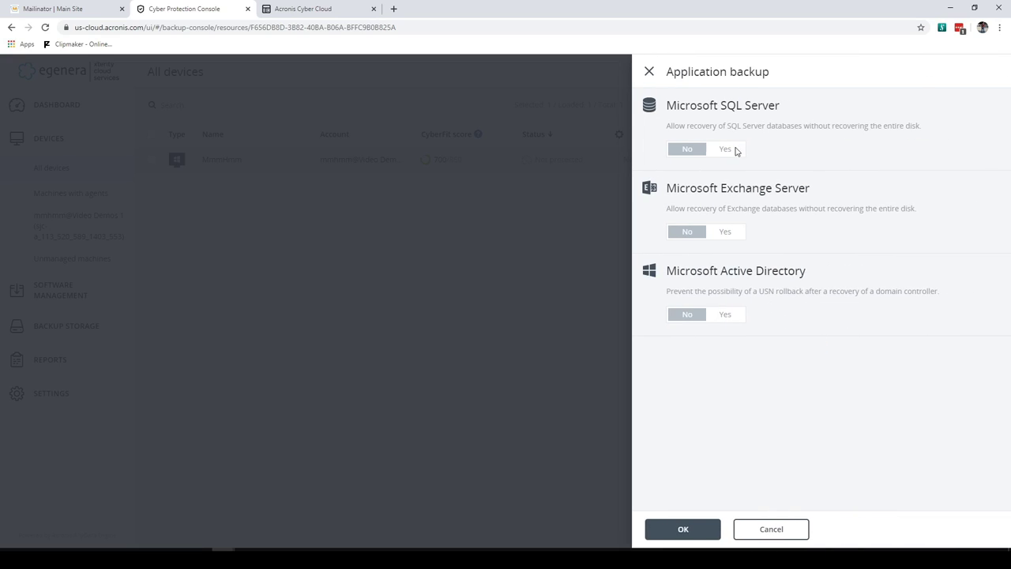
click(781, 537)
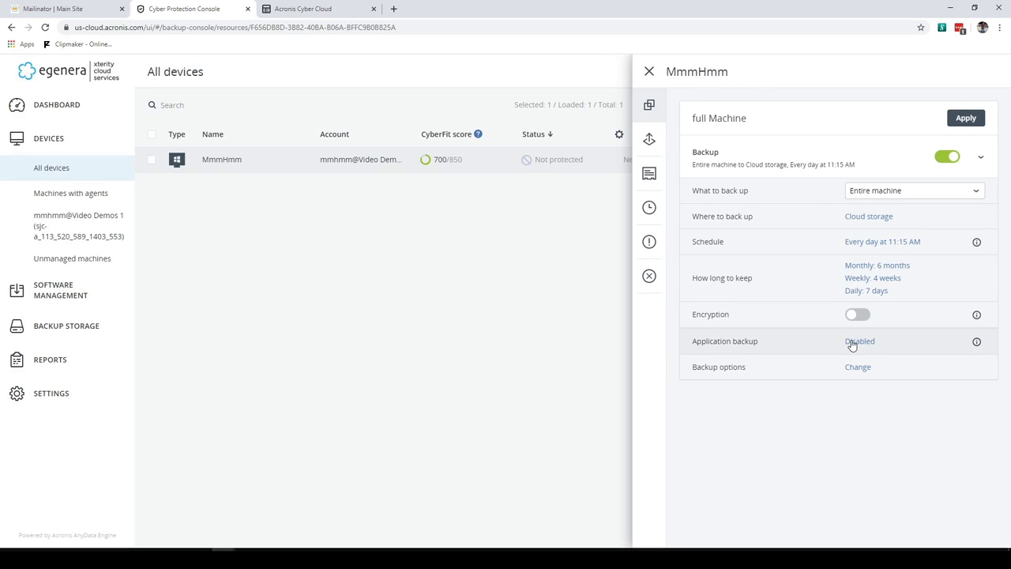
click(846, 368)
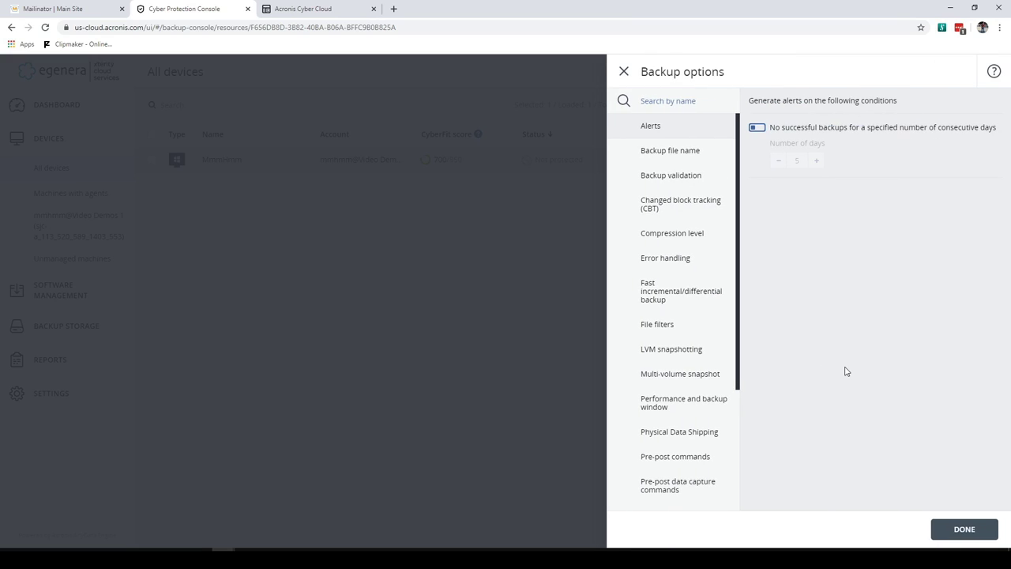
click(674, 237)
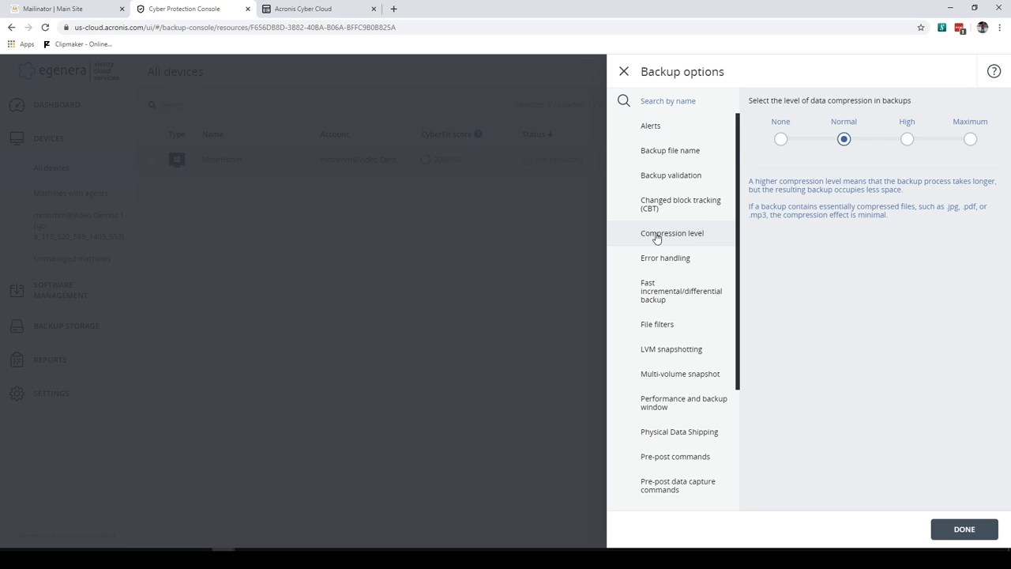
click(971, 140)
Enable the alert for days without a successful backup, and check file-name and validation settings
click(650, 128)
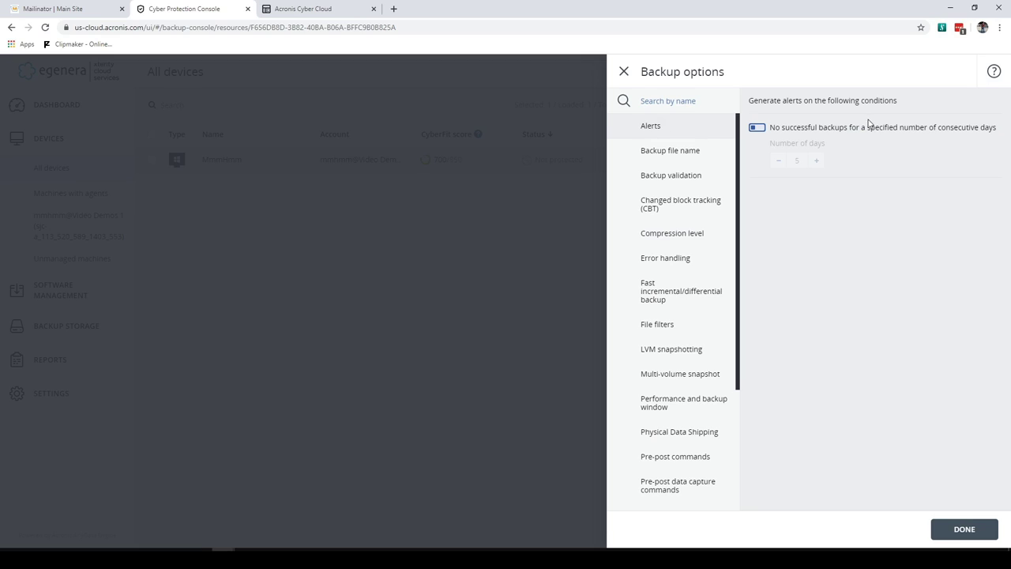
click(759, 127)
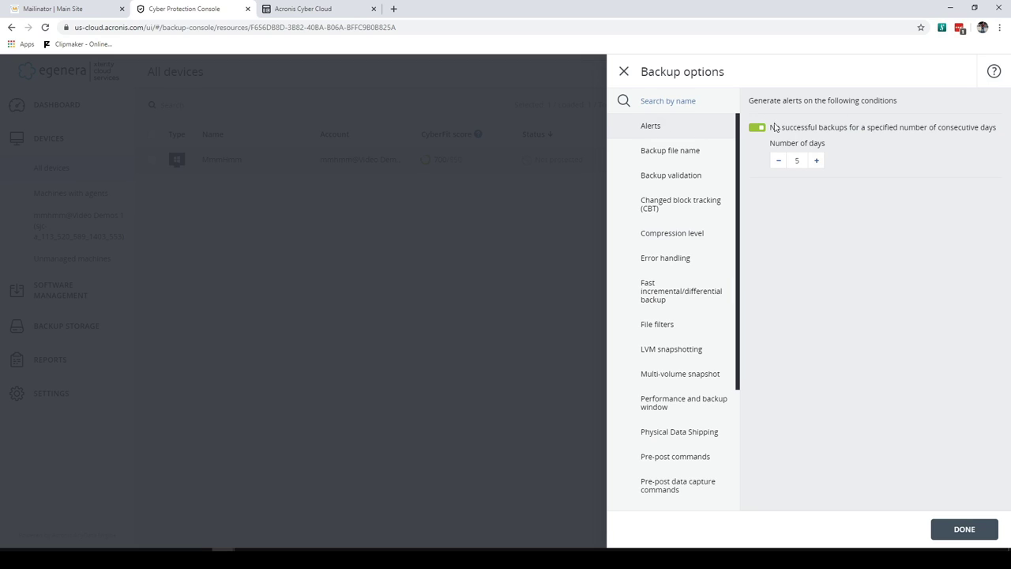
click(779, 162)
click(665, 158)
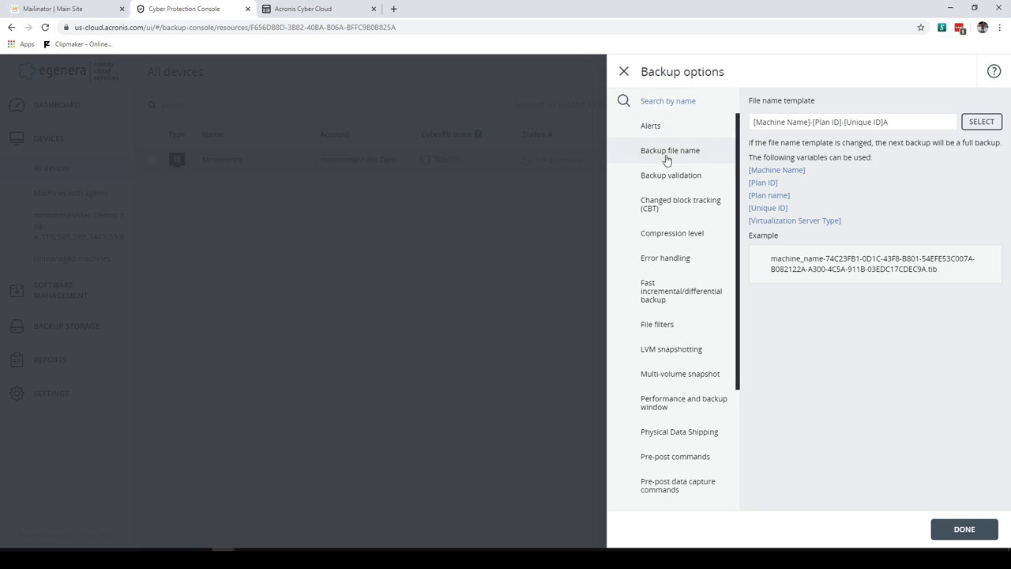
click(690, 177)
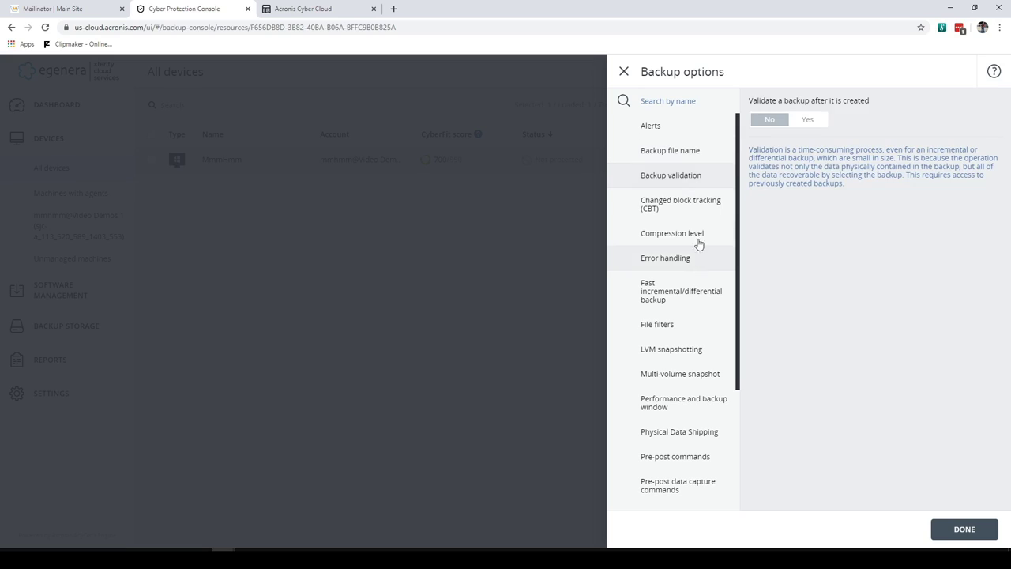
Review the scheduling start-time distribution options and finish with Backup options
scroll(659, 393, down, 1)
scroll(658, 393, down, 3)
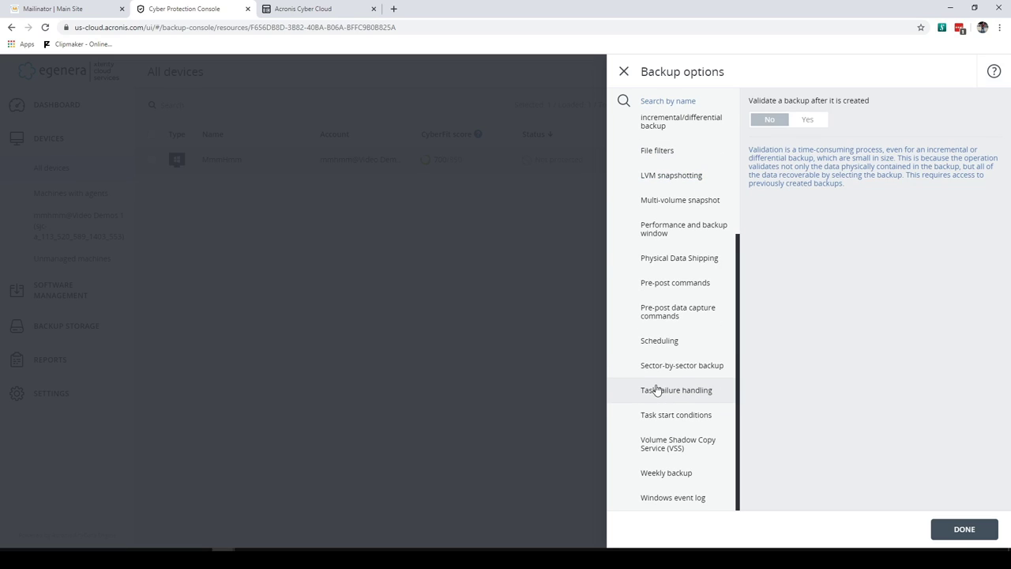
scroll(656, 389, up, 4)
scroll(657, 389, down, 3)
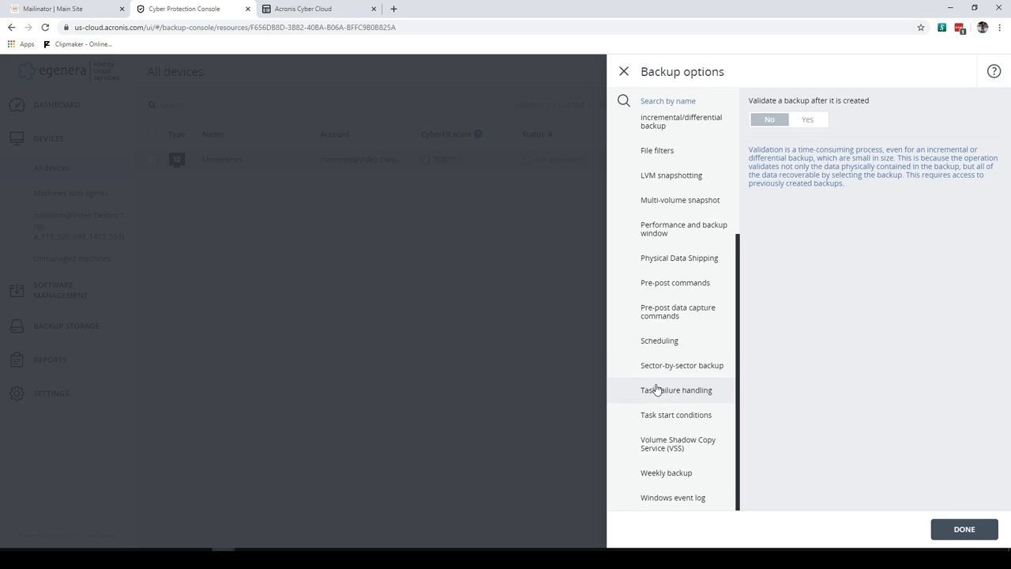
click(668, 341)
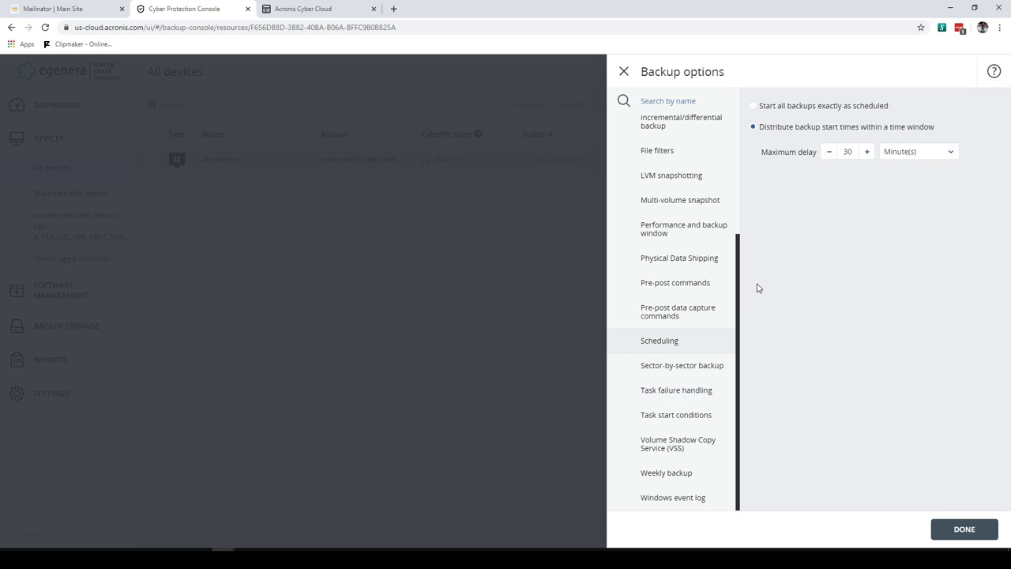
click(971, 530)
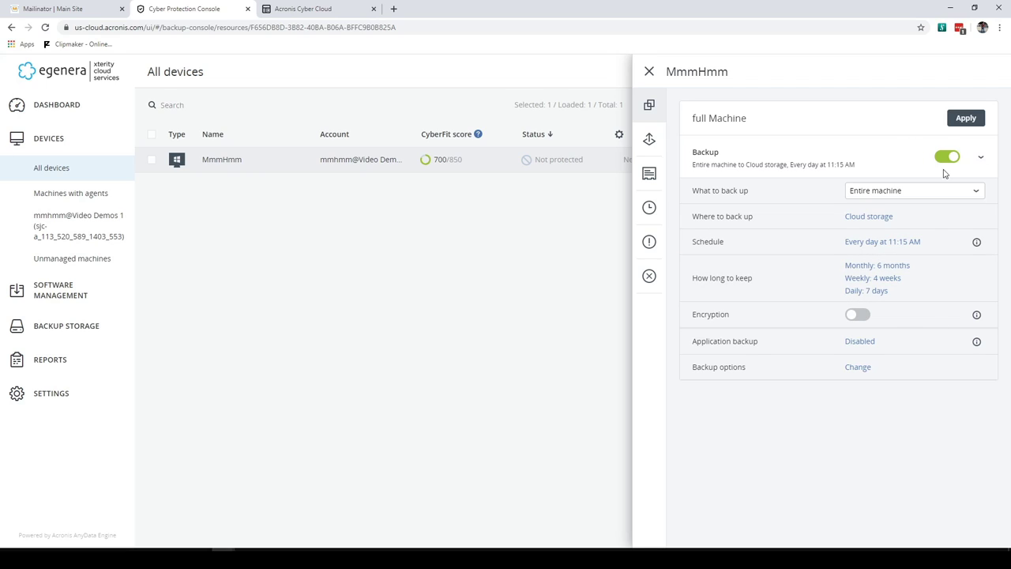
Apply the full Machine plan to MmmHmm and confirm its next backup is Jun 15, 11:25 AM
click(964, 115)
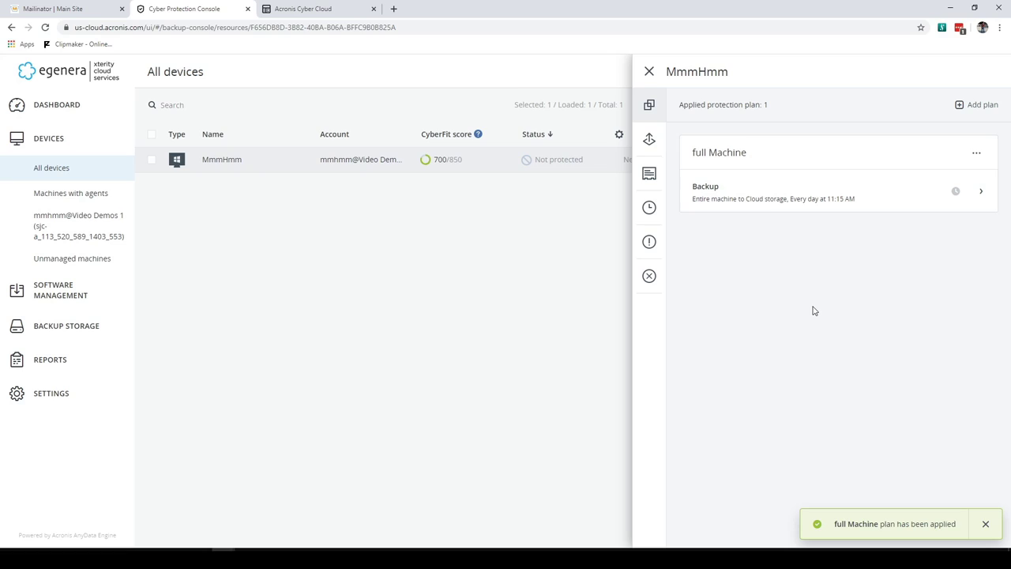
click(754, 198)
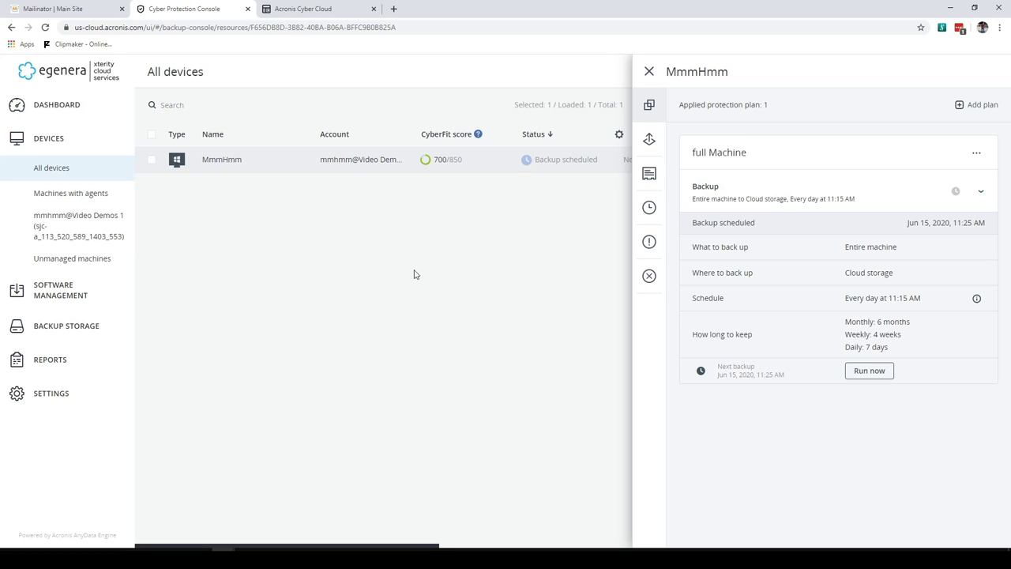
click(649, 74)
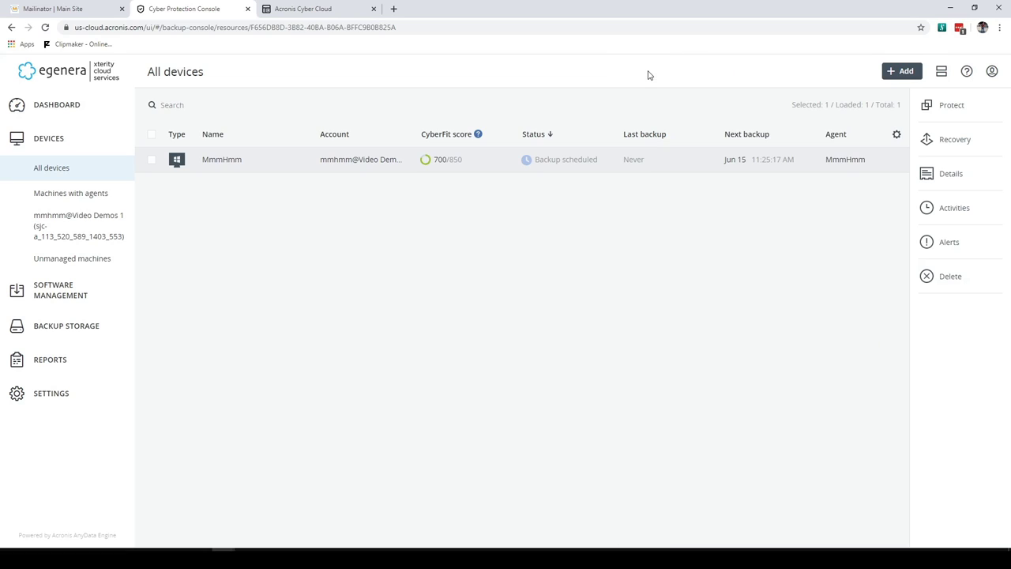
Sign out of the console and copy the admin login address from the activation email
click(993, 72)
click(886, 170)
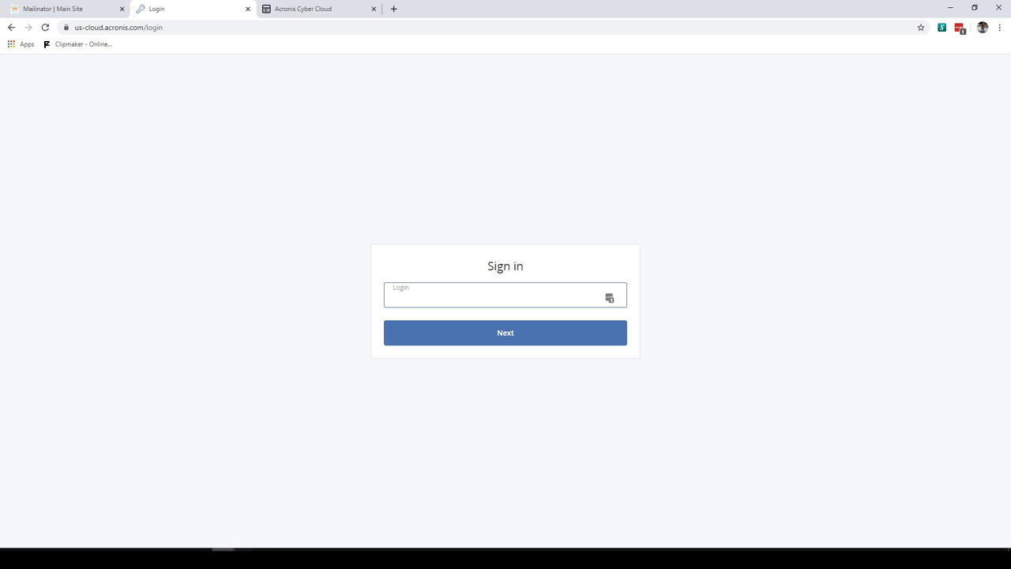
click(224, 551)
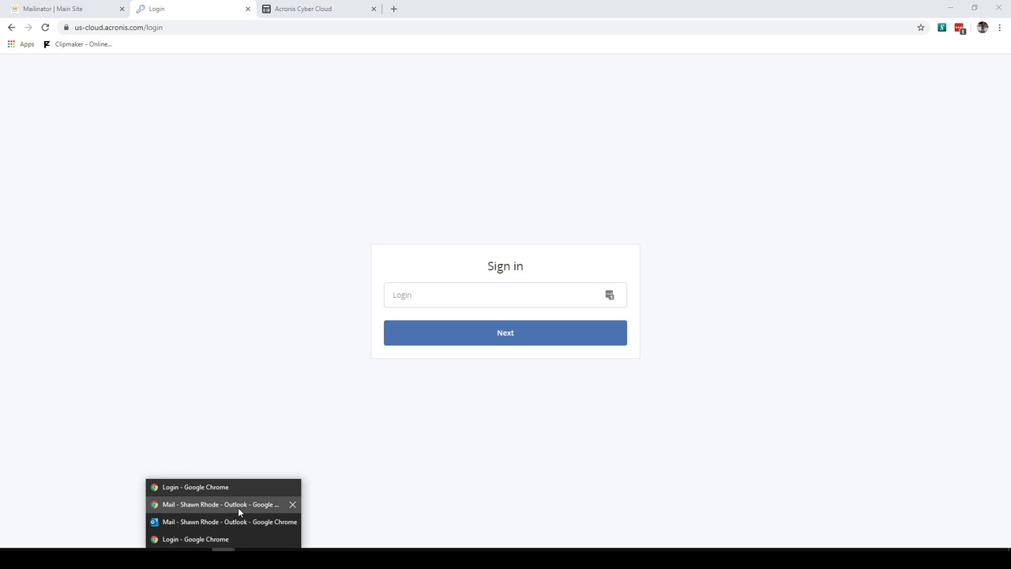
mouse_move(223, 551)
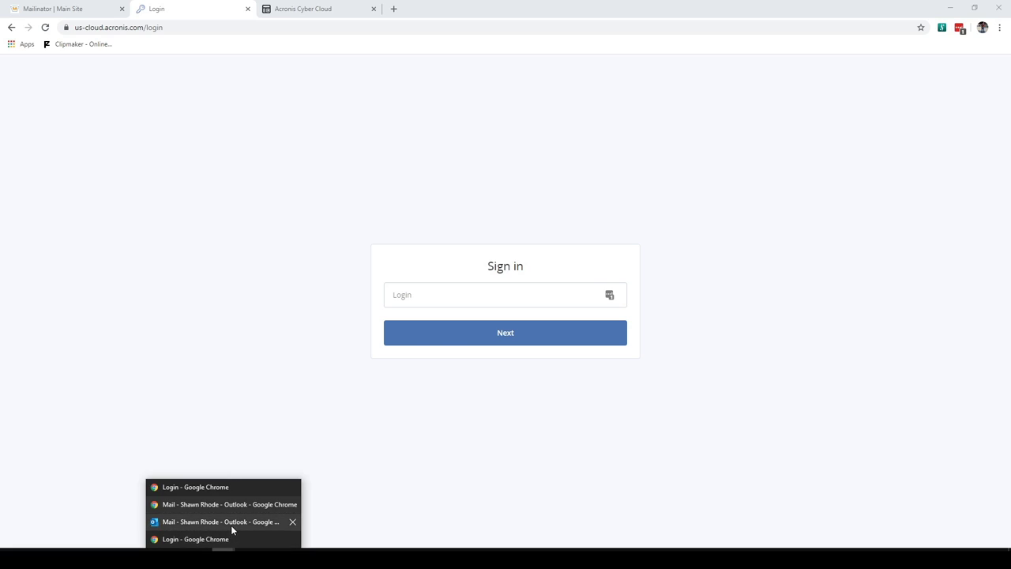
click(232, 522)
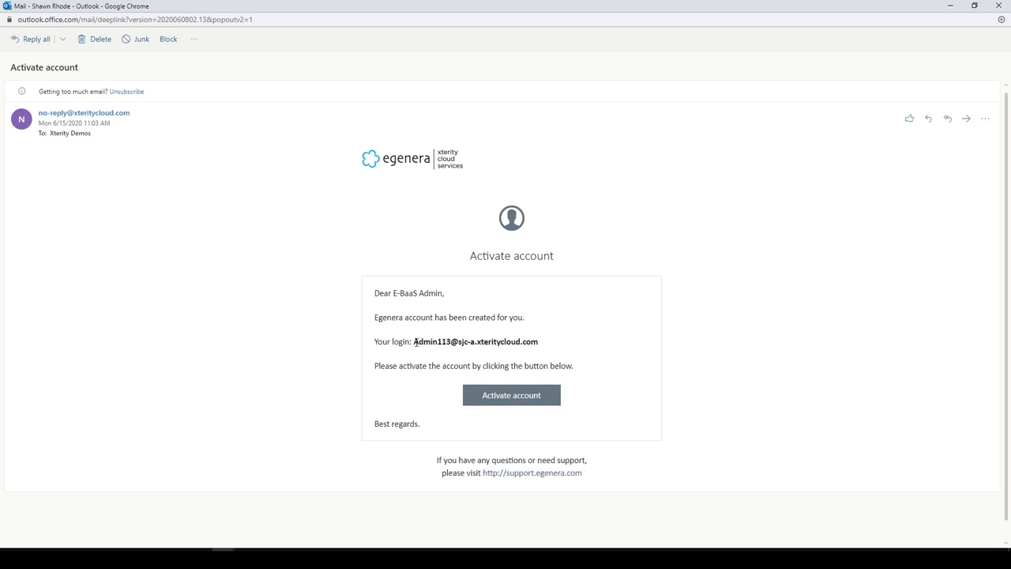
drag(414, 342, 538, 345)
right_click(540, 350)
click(553, 350)
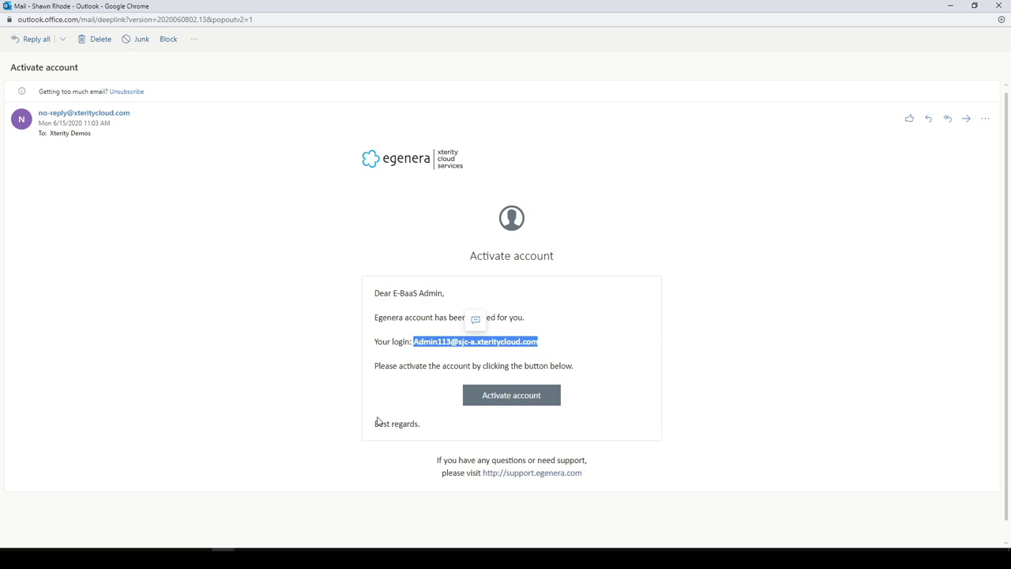
Paste the admin login into the sign-in page and continue to the password step
mouse_move(224, 549)
click(226, 484)
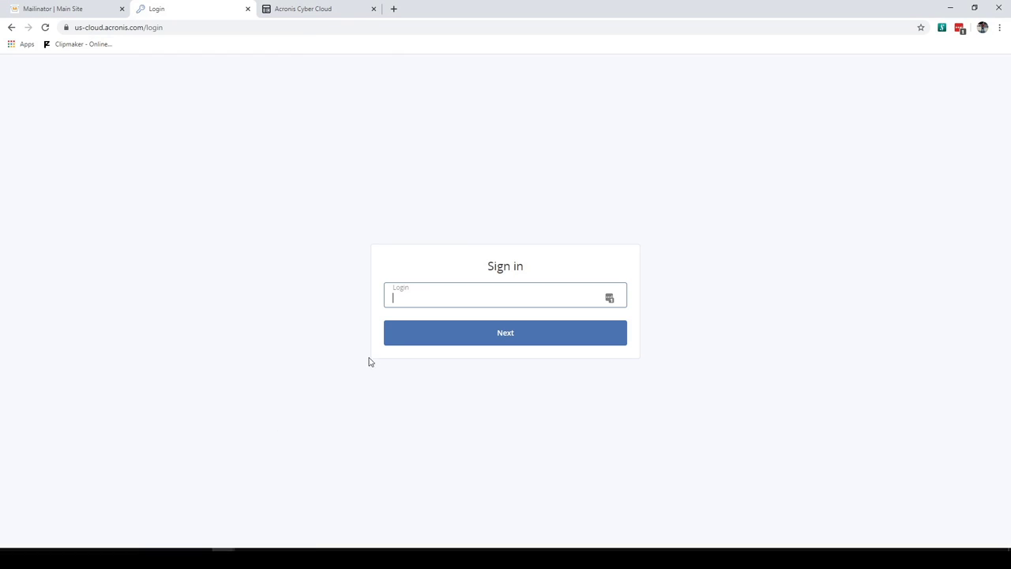
key(ctrl+v)
click(385, 340)
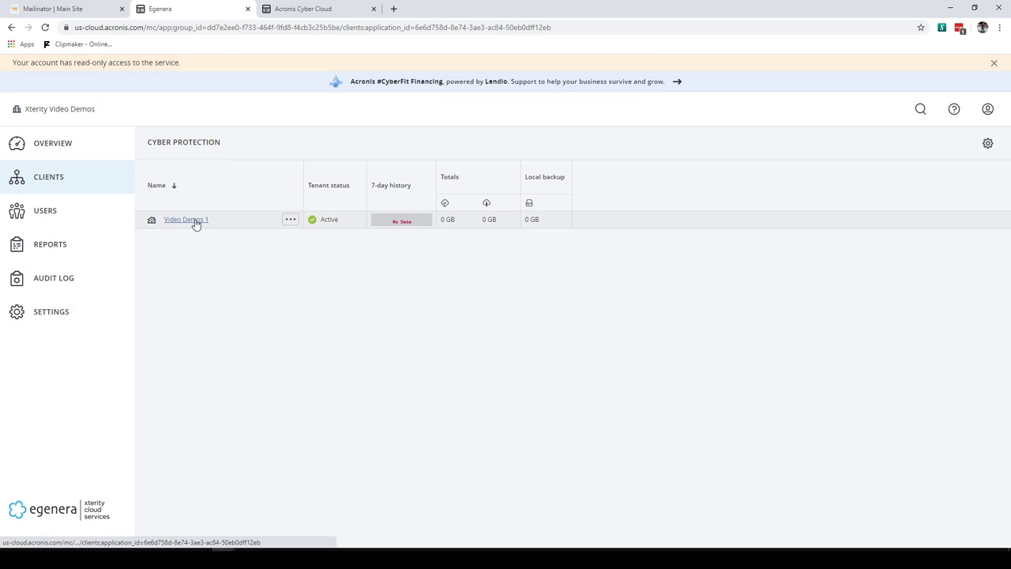
Open unit ENV589 under client Video Demos 1 and launch its protection service dashboard
click(195, 222)
click(69, 225)
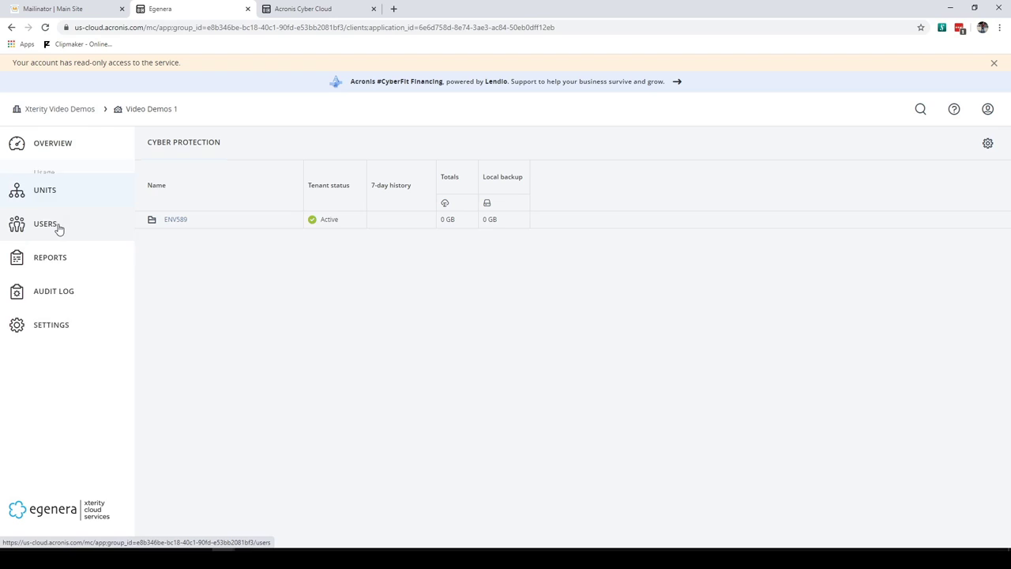
click(176, 220)
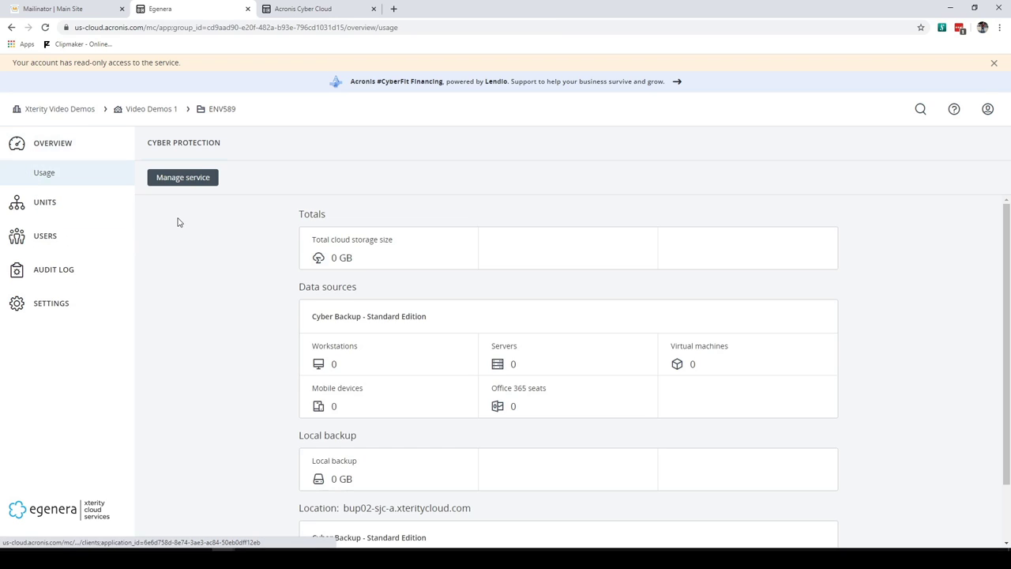
click(182, 179)
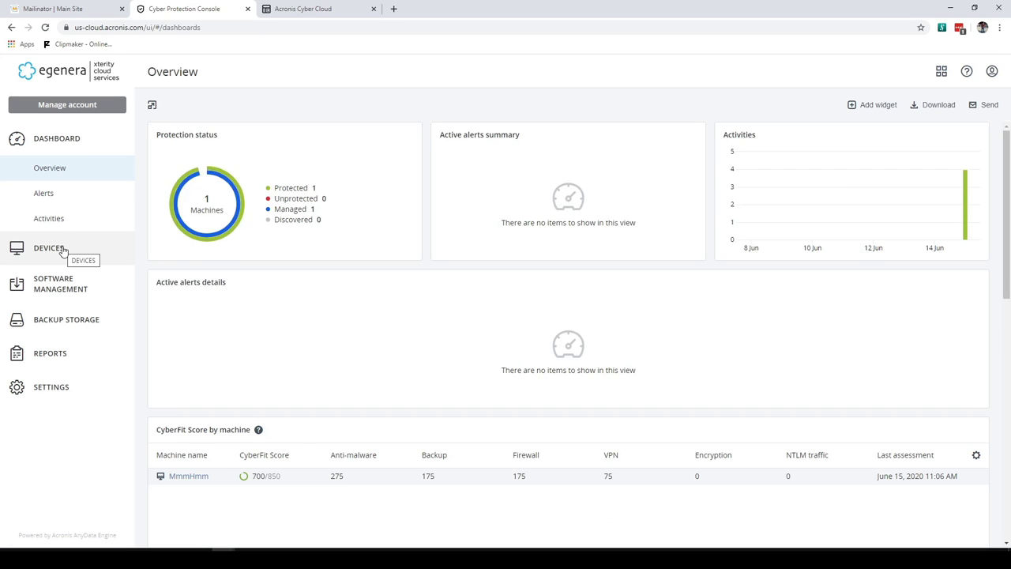
Check MmmHmm's full Machine plan backup details from All devices, then close the protection panel
click(65, 250)
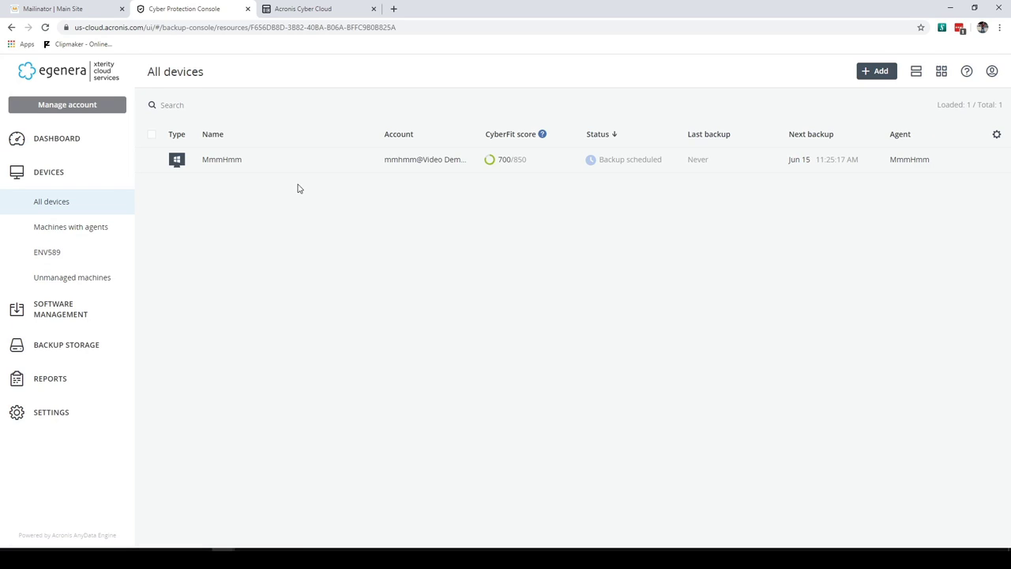
click(226, 167)
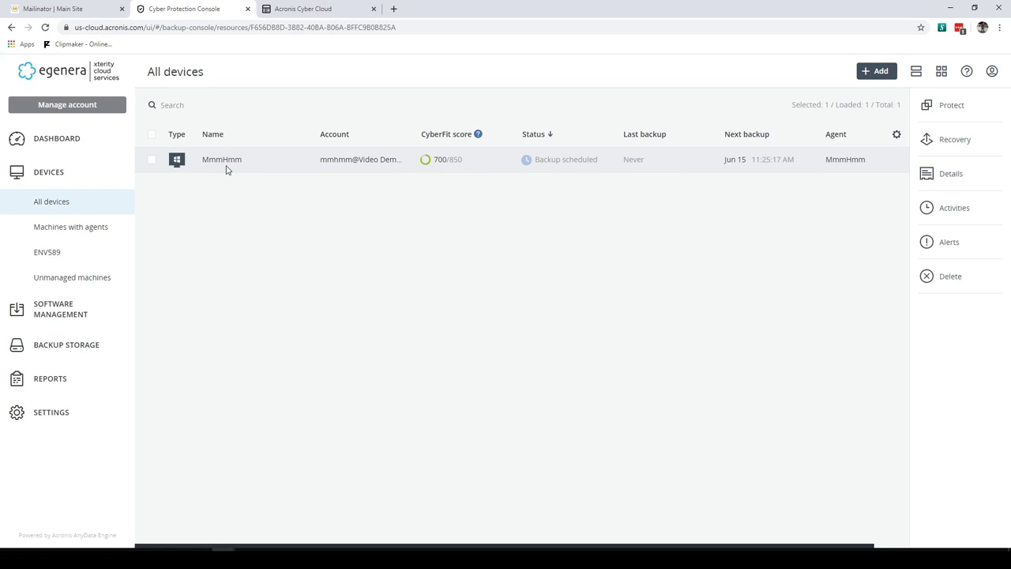
click(948, 106)
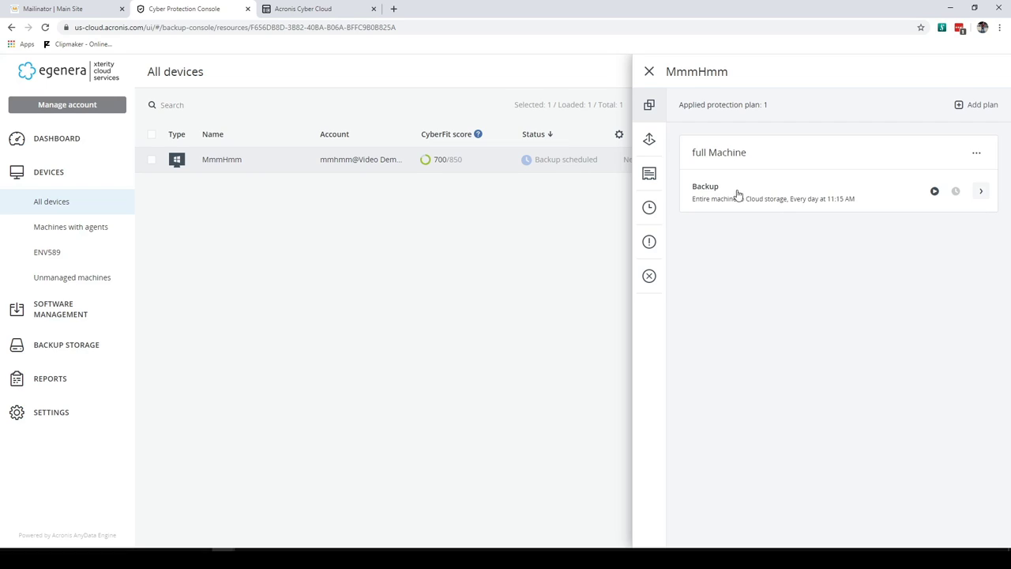
click(735, 193)
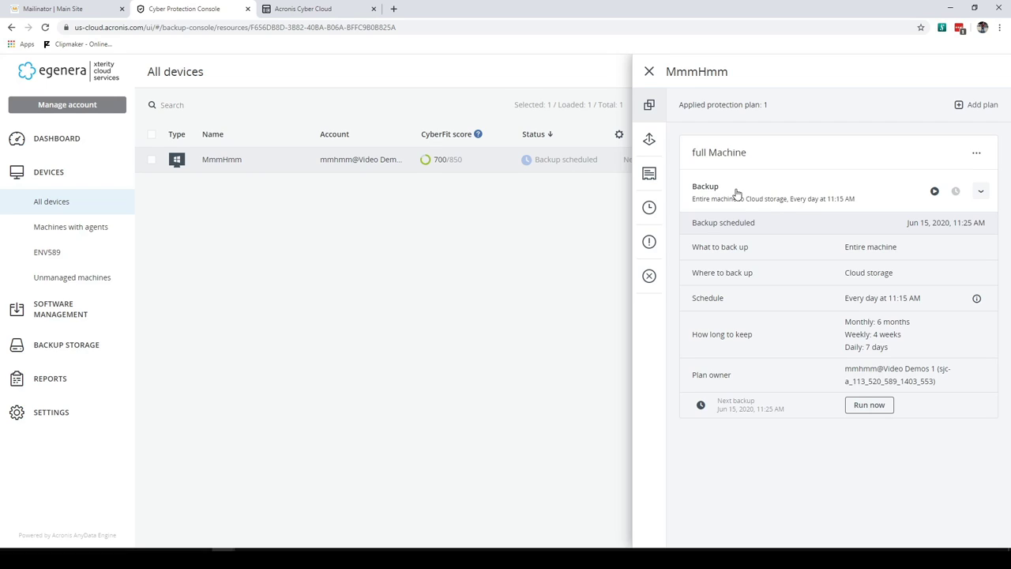
click(649, 71)
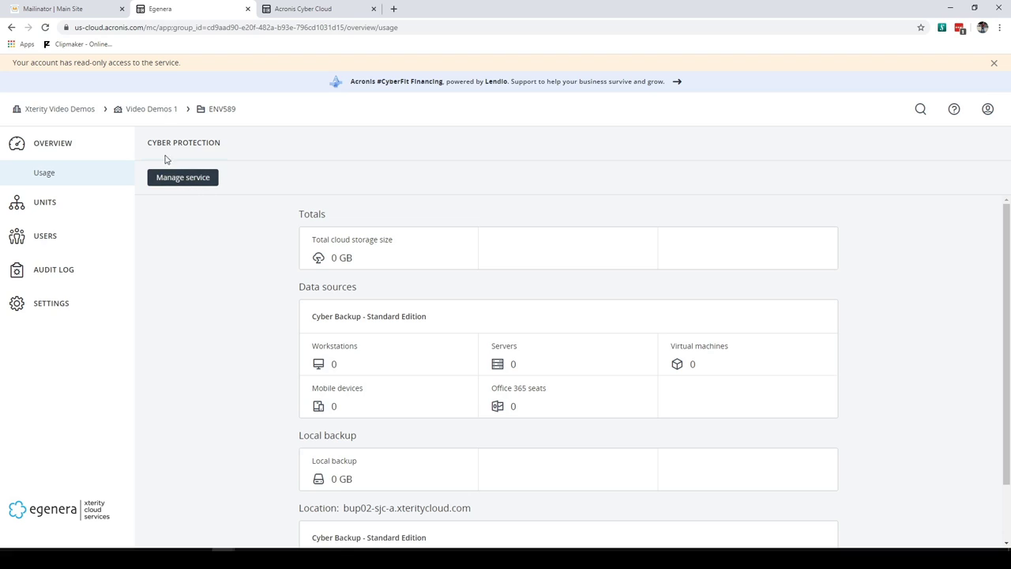
Return to the Video Demos 1 client and view its usage overview showing 0 GB storage
click(158, 113)
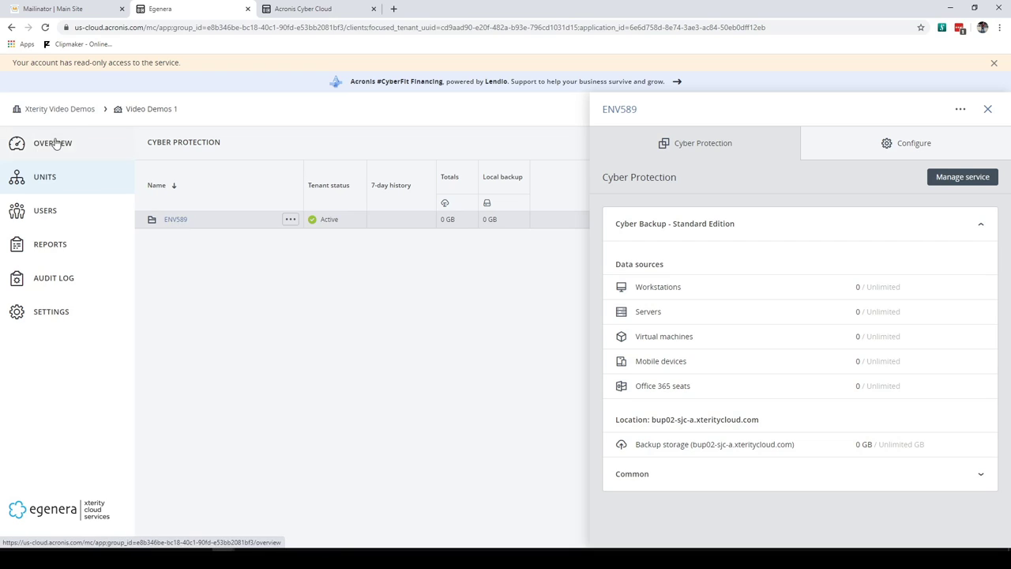
click(48, 143)
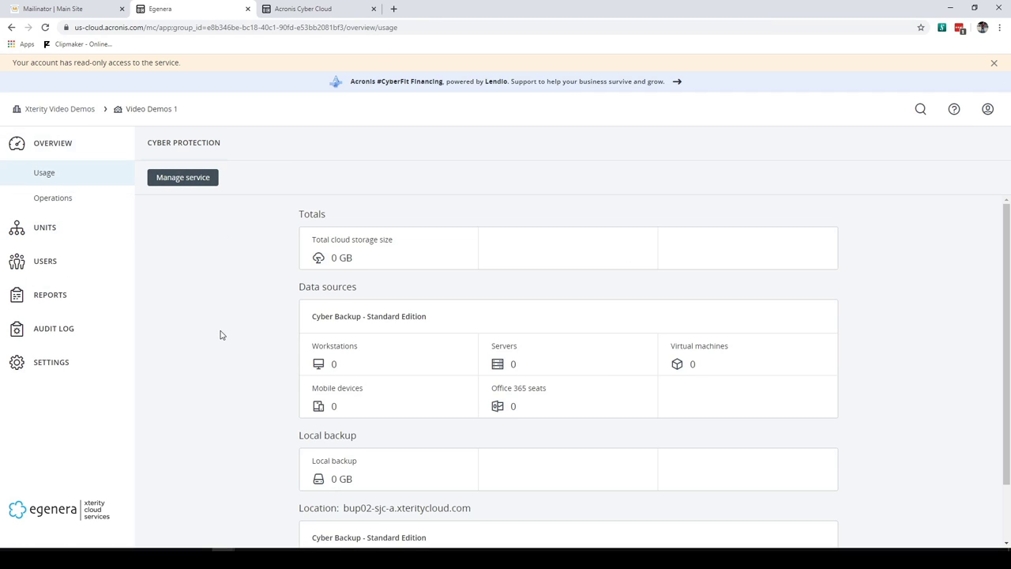
scroll(219, 335, down, 1)
scroll(220, 334, up, 1)
mouse_move(654, 549)
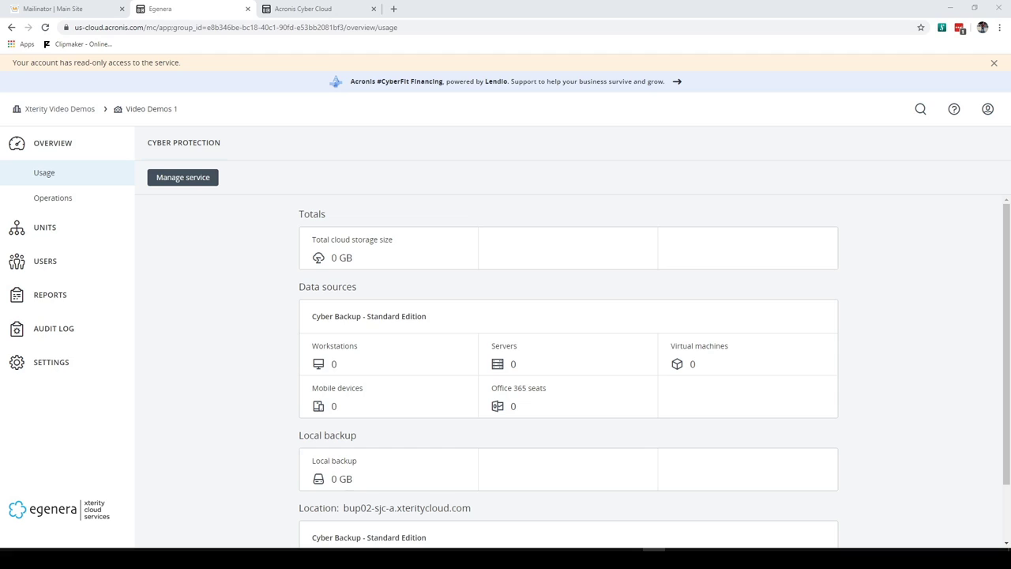